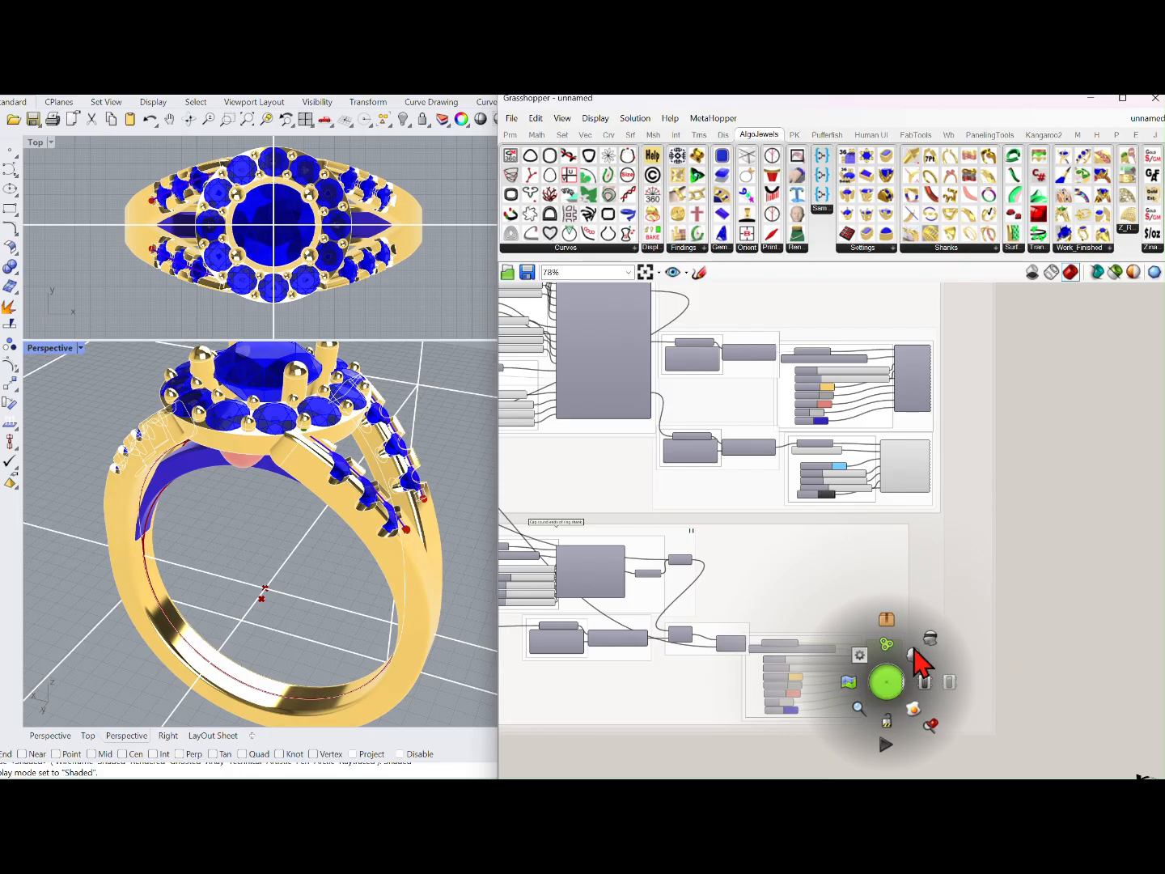
# - Turn off the preview of the gem display component for the first set of round brilliants along the bypass band curves
pyautogui.click(893, 483)
pyautogui.middleClick(893, 480)
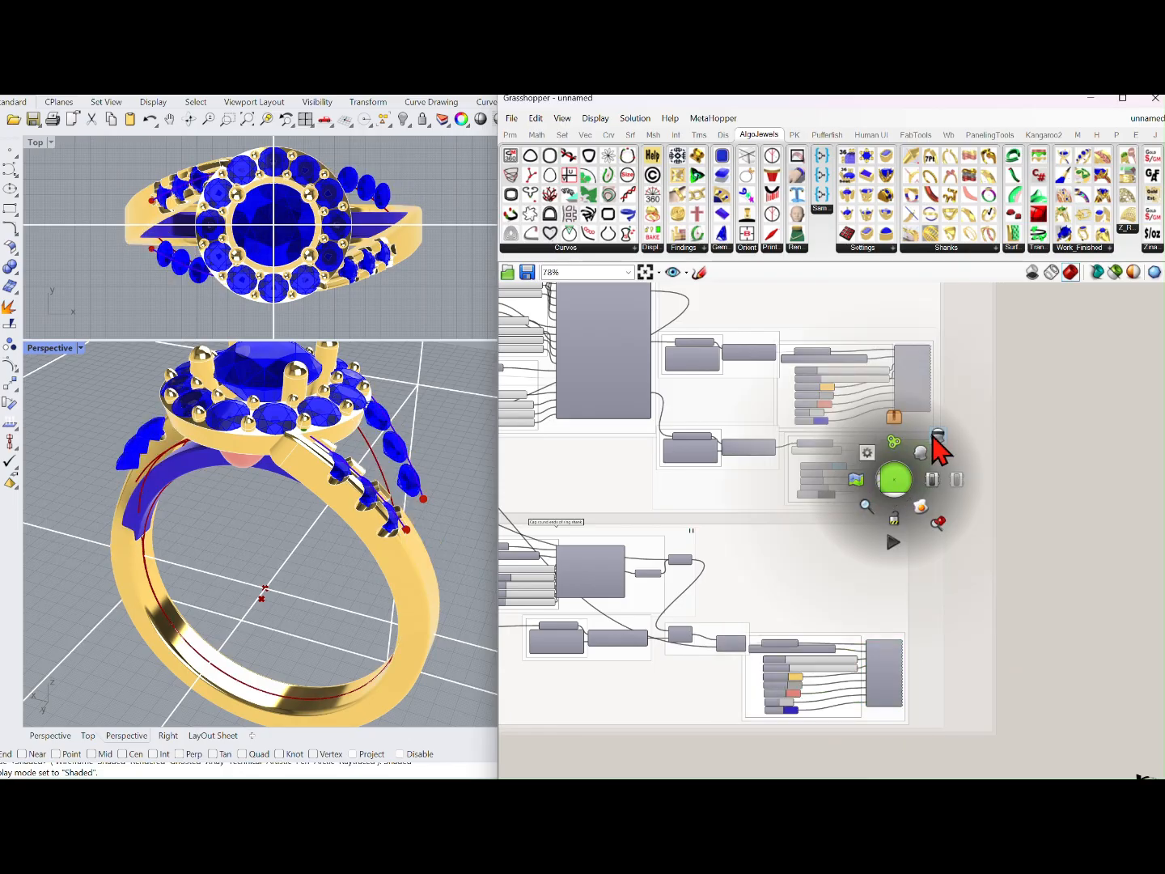
pyautogui.click(934, 436)
# - Turn off the preview of the YellowGold metal display component for the remaining bypass shank
pyautogui.scroll(-3, 980, 416)
pyautogui.moveTo(1033, 339); pyautogui.dragTo(986, 566, button='right')
pyautogui.moveTo(316, 535)
pyautogui.mouseDown(button='right')
pyautogui.moveTo(247, 481)
pyautogui.moveTo(287, 461)
pyautogui.moveTo(300, 549)
pyautogui.mouseUp(button='right')
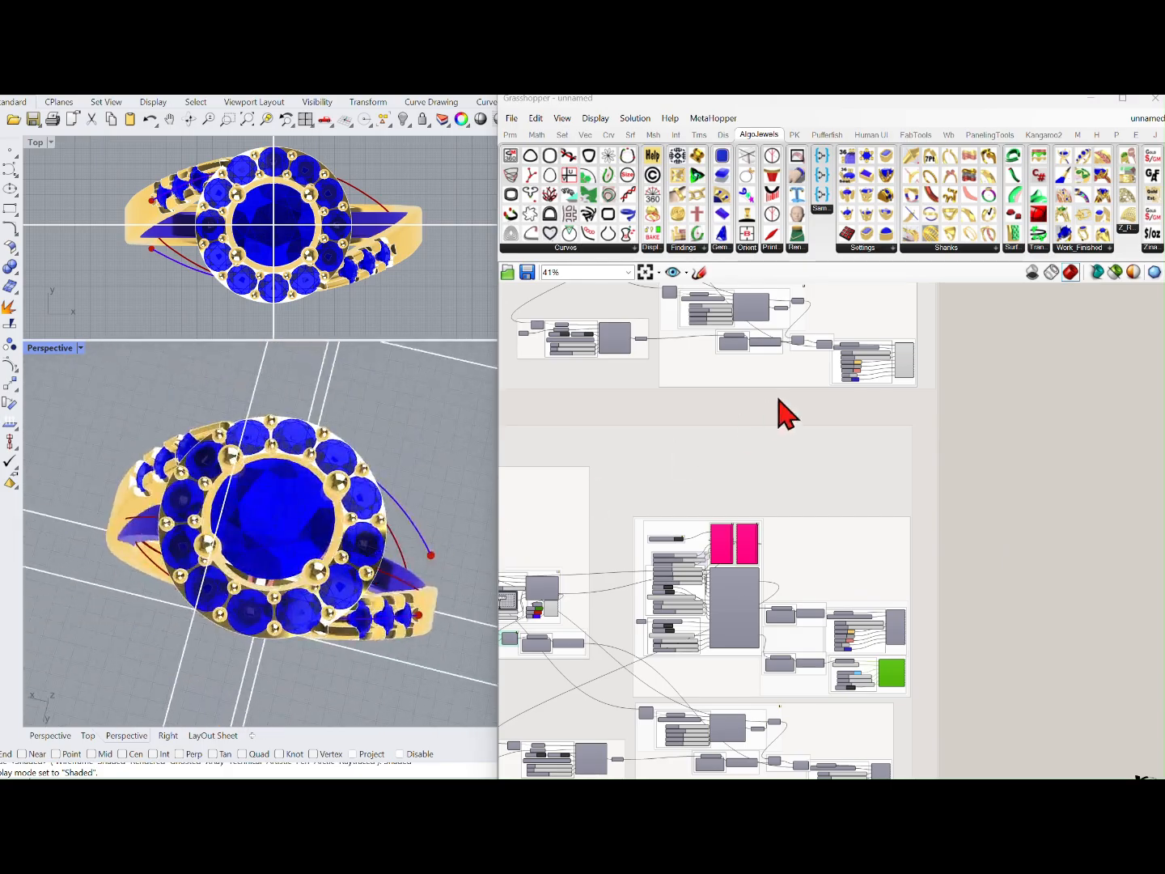
pyautogui.scroll(6, 941, 403)
pyautogui.middleClick(902, 452)
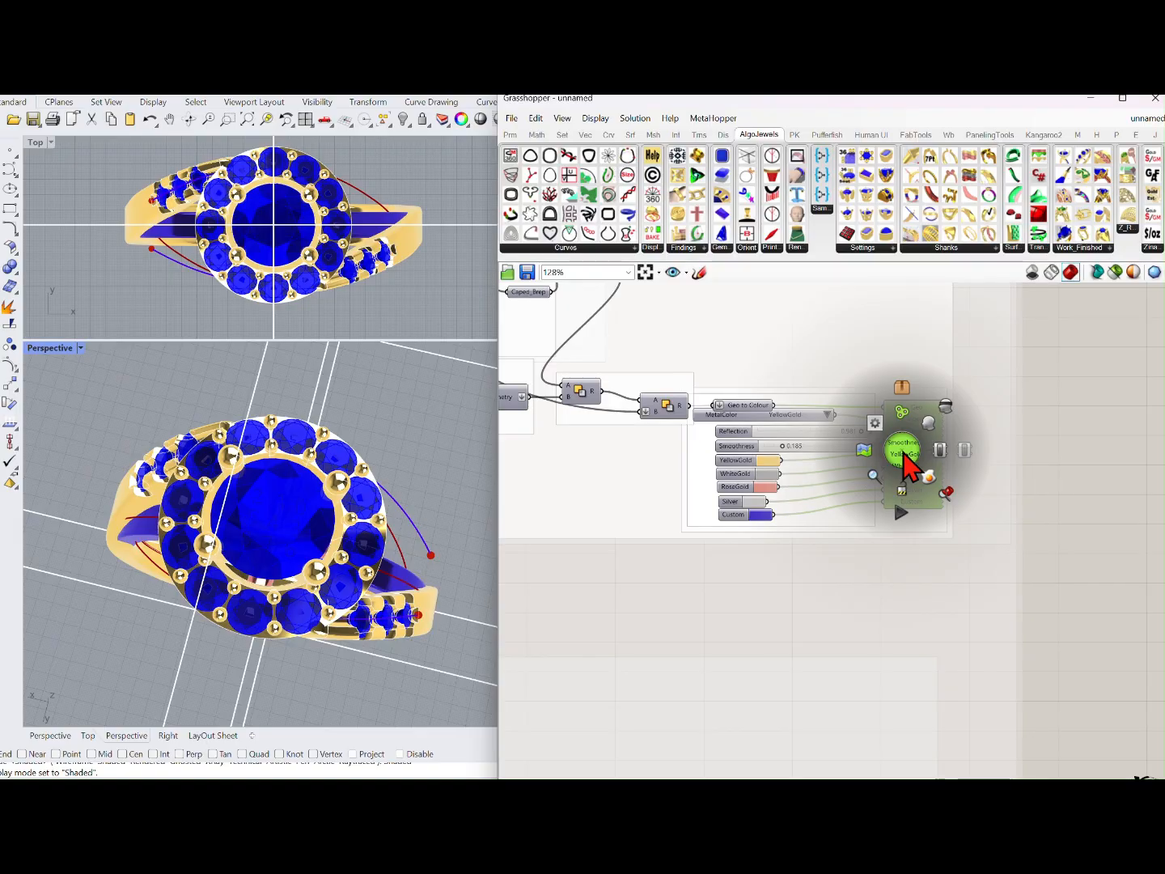
pyautogui.click(943, 406)
# - Turn off the preview of the gem display component in the remaining "RoundBrillants to a Curve or Surface" group
pyautogui.moveTo(1013, 326); pyautogui.dragTo(995, 519, button='right')
pyautogui.moveTo(957, 413); pyautogui.dragTo(947, 535, button='right')
pyautogui.click(919, 433)
pyautogui.middleClick(917, 429)
pyautogui.click(956, 384)
pyautogui.moveTo(406, 460); pyautogui.dragTo(365, 368, button='right')
# - Turn off the preview of the RoseGold metal display component fed by the two mirrored pipe components above ByPass_Band_1.1
pyautogui.moveTo(783, 370); pyautogui.dragTo(808, 481, button='right')
pyautogui.scroll(-4, 809, 480)
pyautogui.scroll(-6, 905, 567)
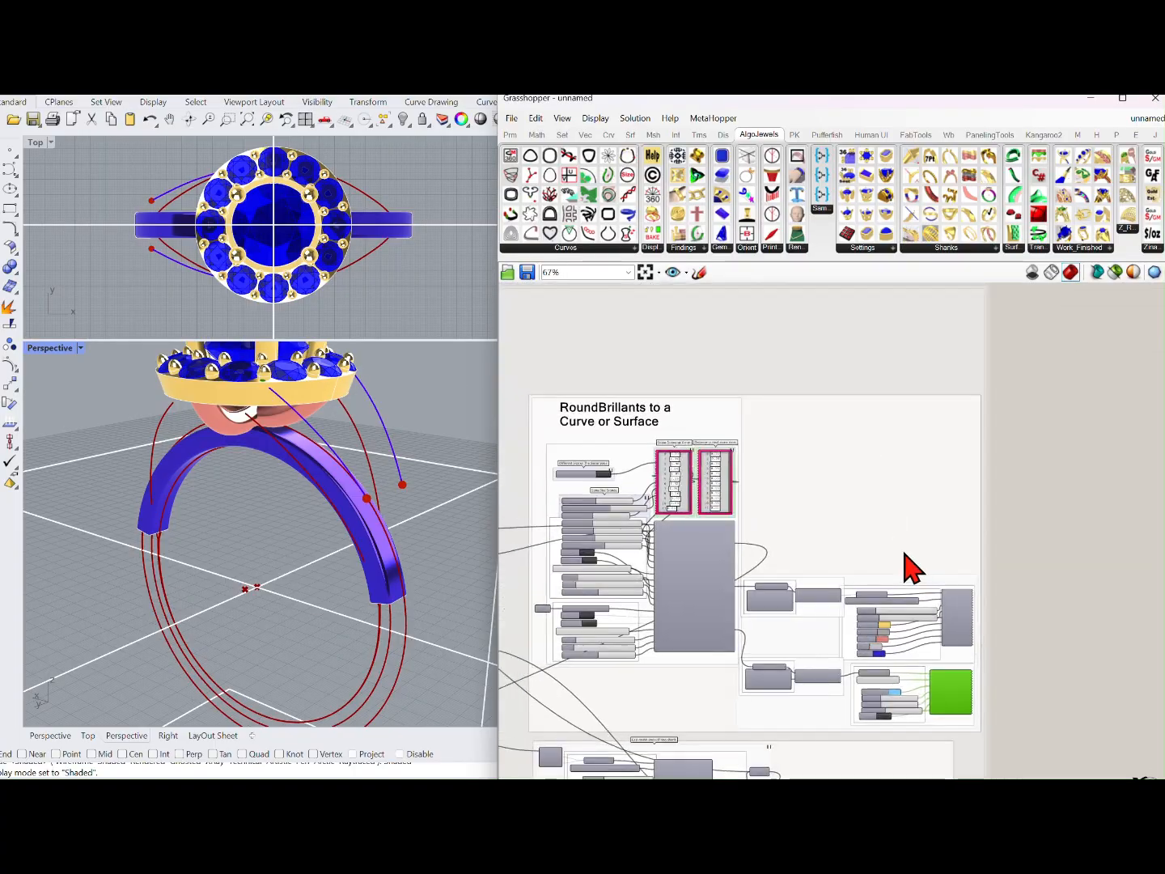
pyautogui.moveTo(878, 470); pyautogui.dragTo(1094, 512, button='right')
pyautogui.scroll(2, 762, 499)
pyautogui.moveTo(820, 483); pyautogui.dragTo(706, 395, button='right')
pyautogui.scroll(2, 784, 514)
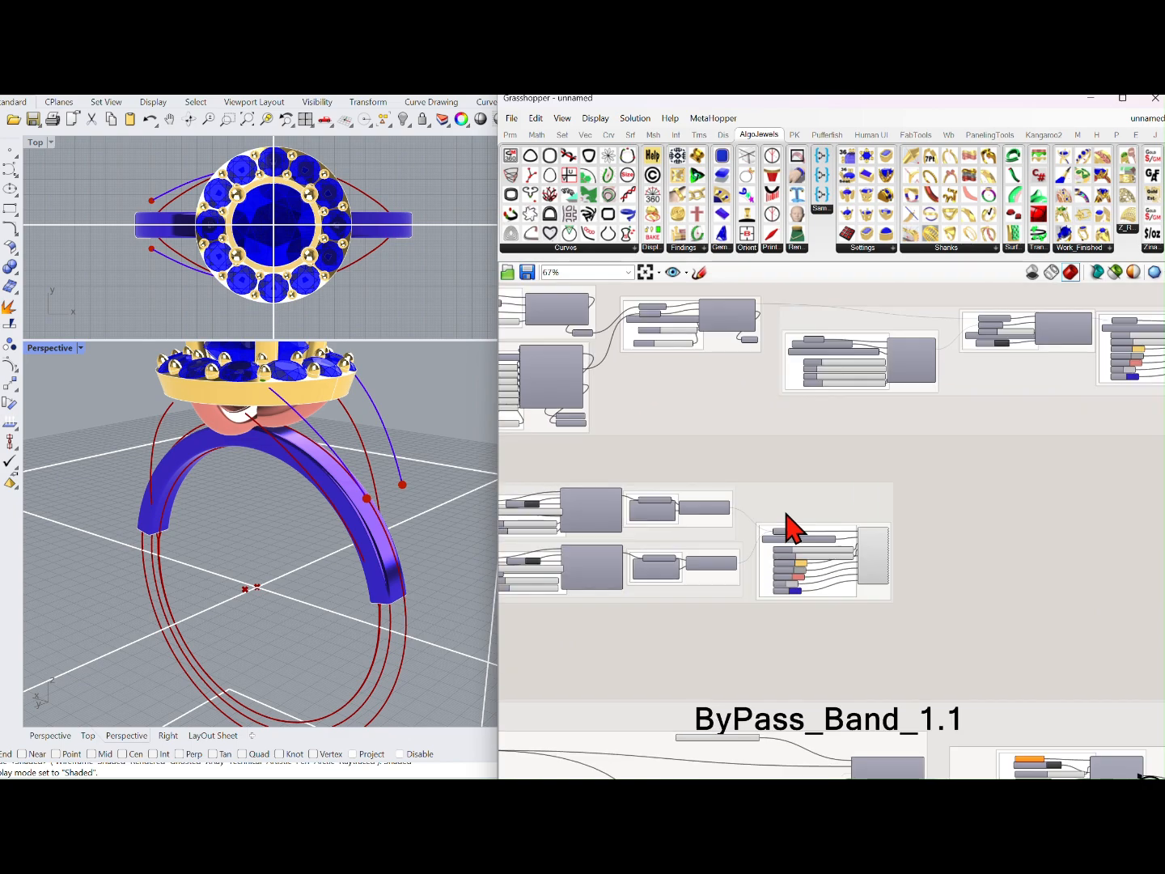
pyautogui.scroll(1, 836, 576)
pyautogui.middleClick(827, 558)
pyautogui.rightClick(651, 440)
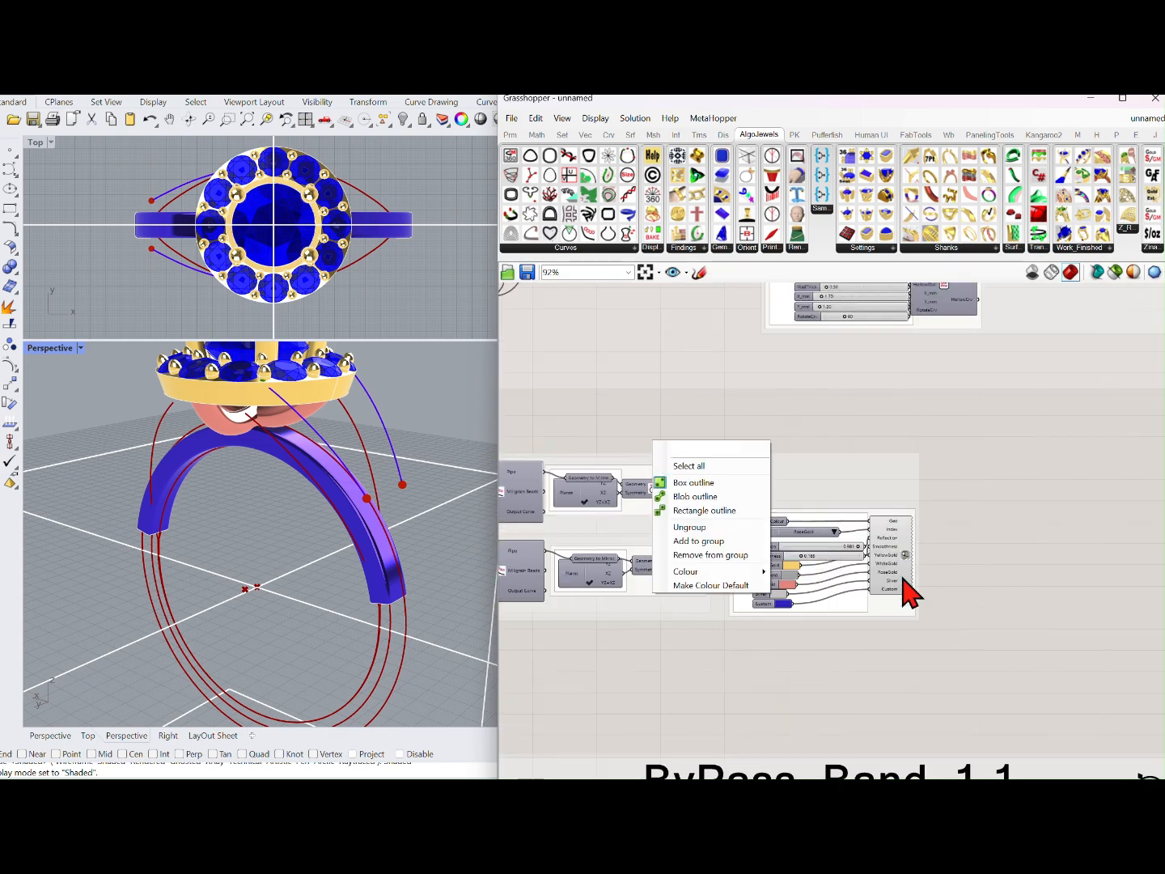
pyautogui.click(900, 574)
pyautogui.middleClick(898, 572)
pyautogui.click(941, 530)
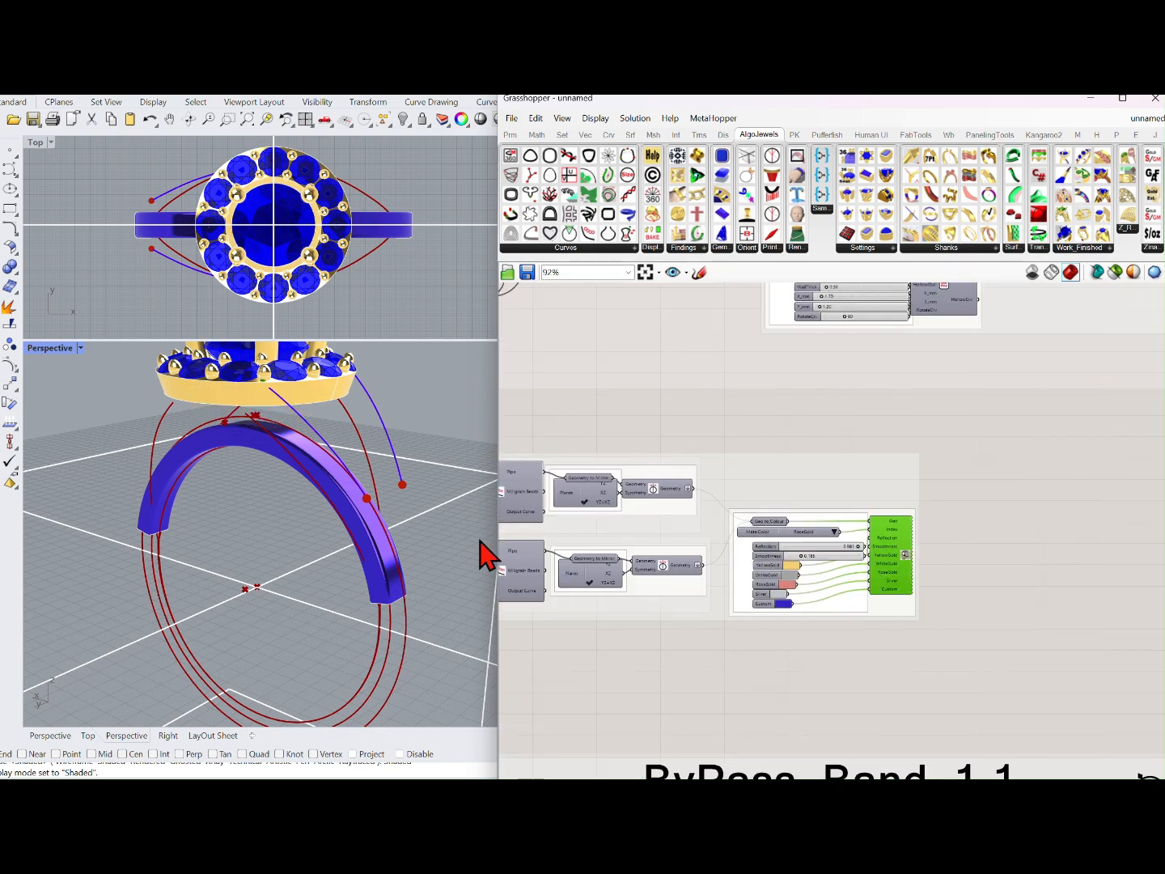
# - Toggle the preview of the rose-gold pipes beneath the halo on and off again, checking from below
pyautogui.moveTo(421, 530); pyautogui.dragTo(391, 419, button='right')
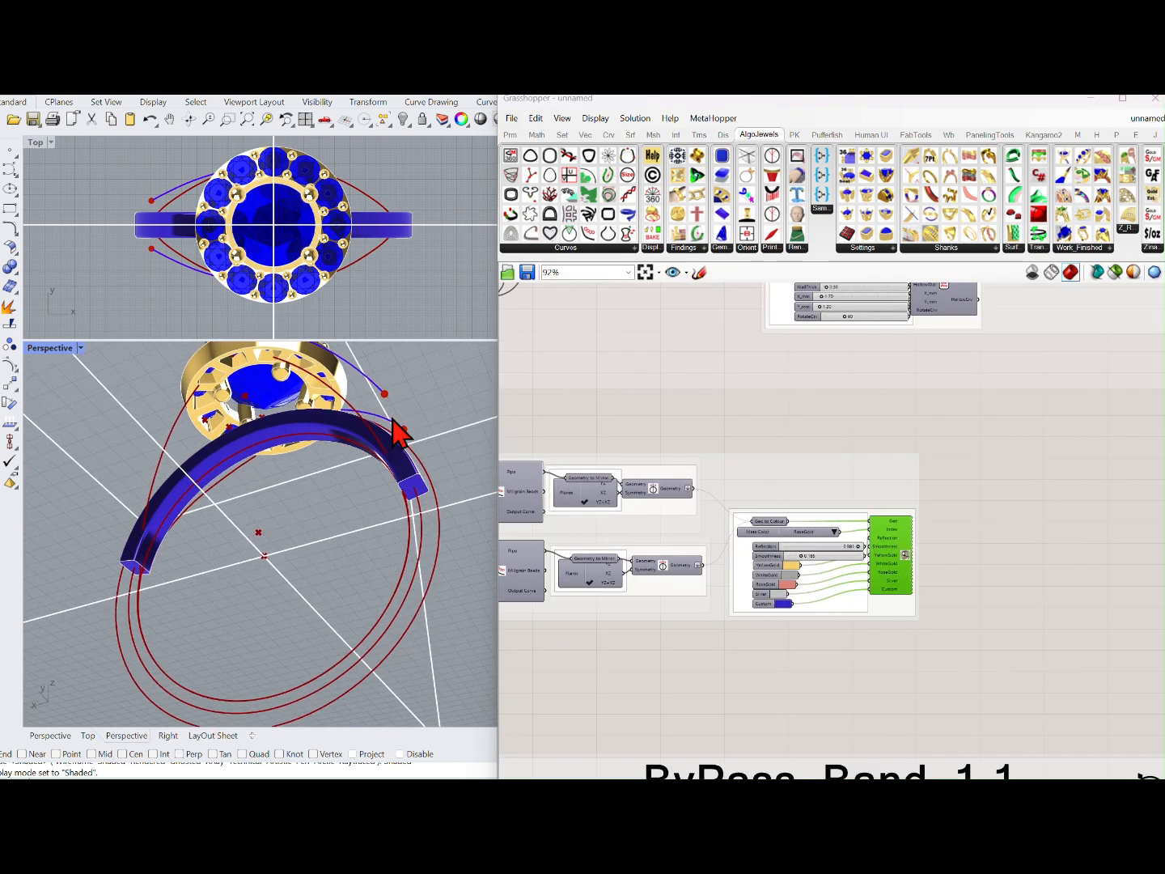
pyautogui.middleClick(899, 539)
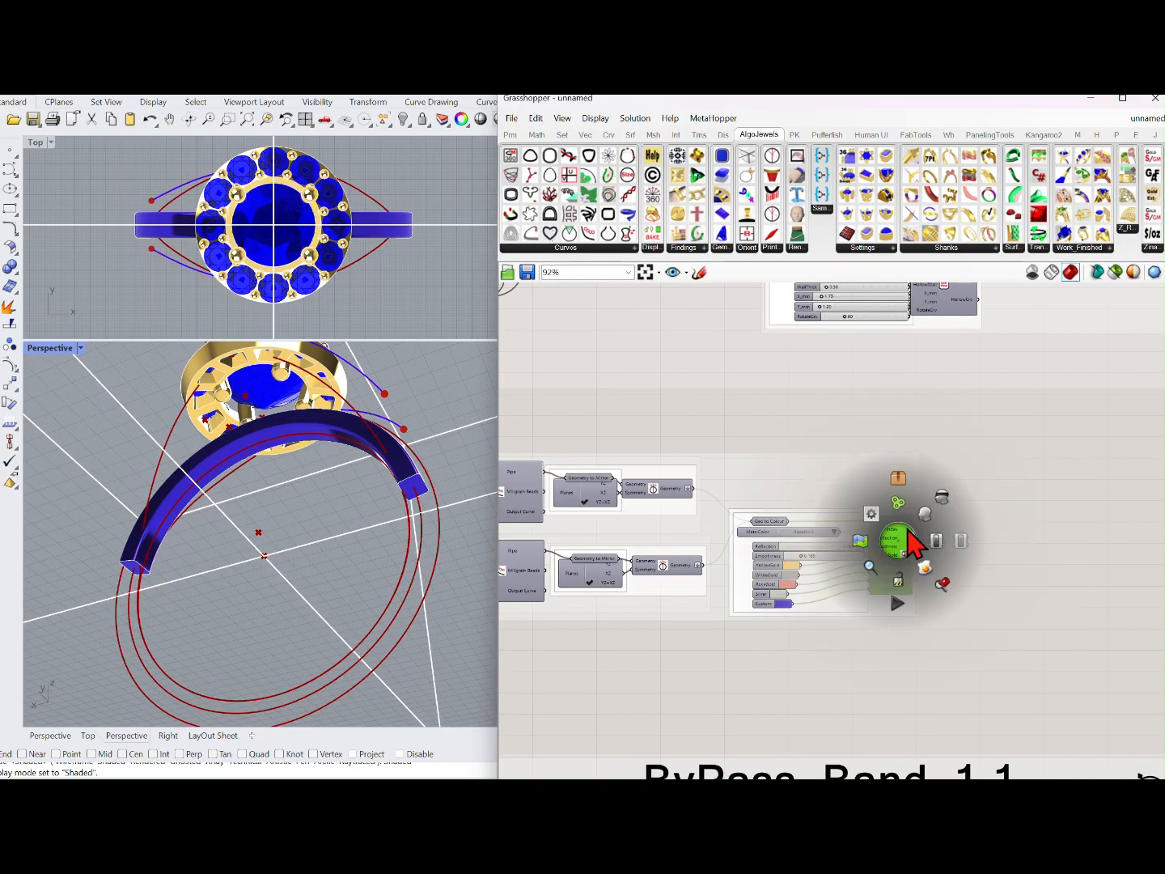
pyautogui.click(927, 521)
pyautogui.middleClick(894, 548)
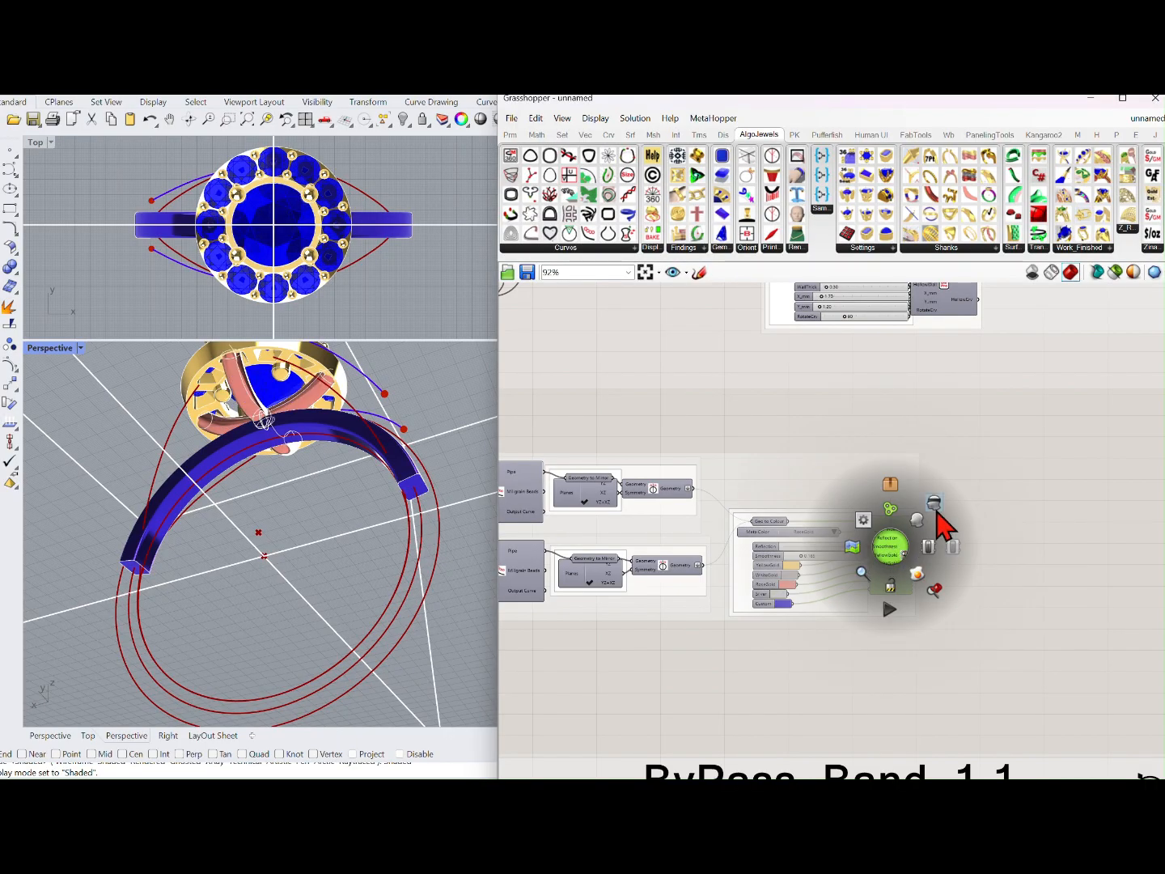
pyautogui.click(936, 507)
# - Turn off the preview of the CustomColour metal display component in the Open_Ring_Shank_1.0 group
pyautogui.moveTo(1012, 325); pyautogui.dragTo(834, 570, button='right')
pyautogui.scroll(-5, 847, 558)
pyautogui.moveTo(988, 536); pyautogui.dragTo(859, 546, button='right')
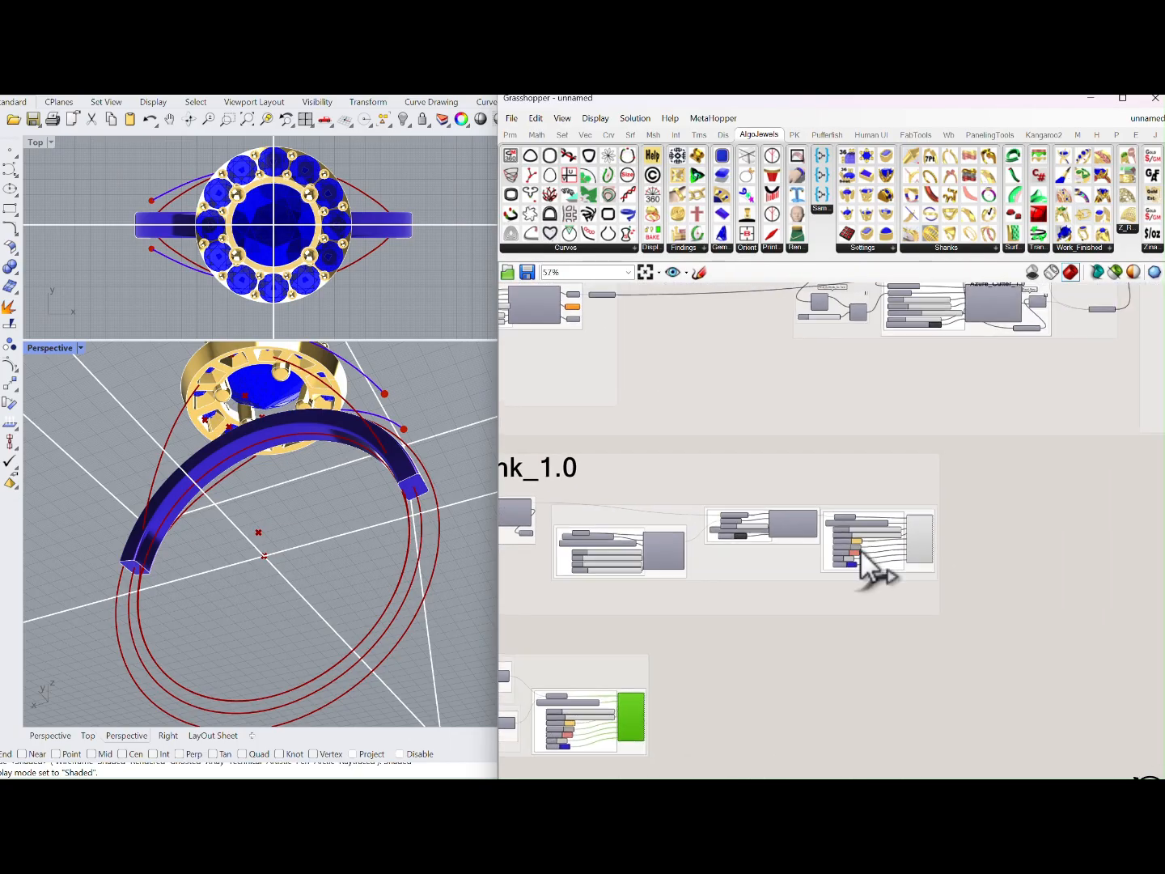
pyautogui.scroll(5, 860, 546)
pyautogui.middleClick(927, 538)
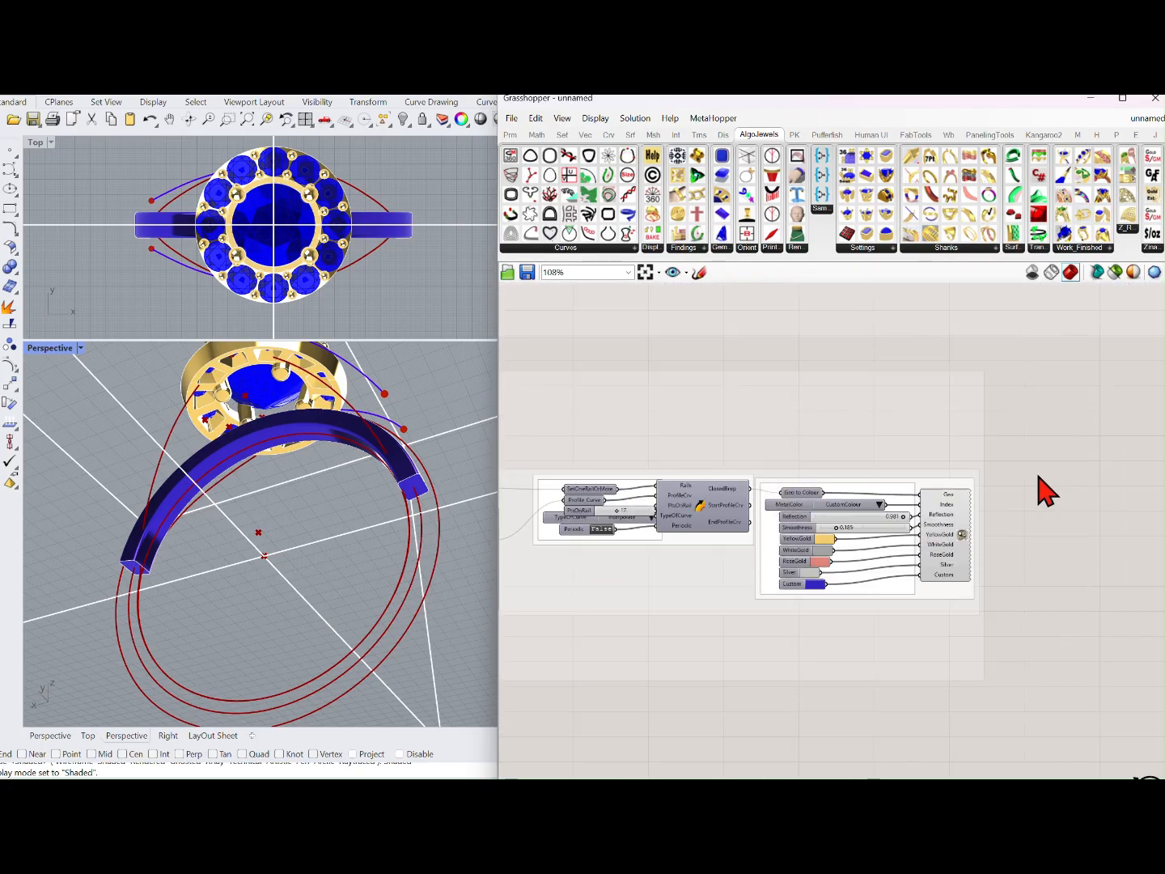
pyautogui.middleClick(951, 550)
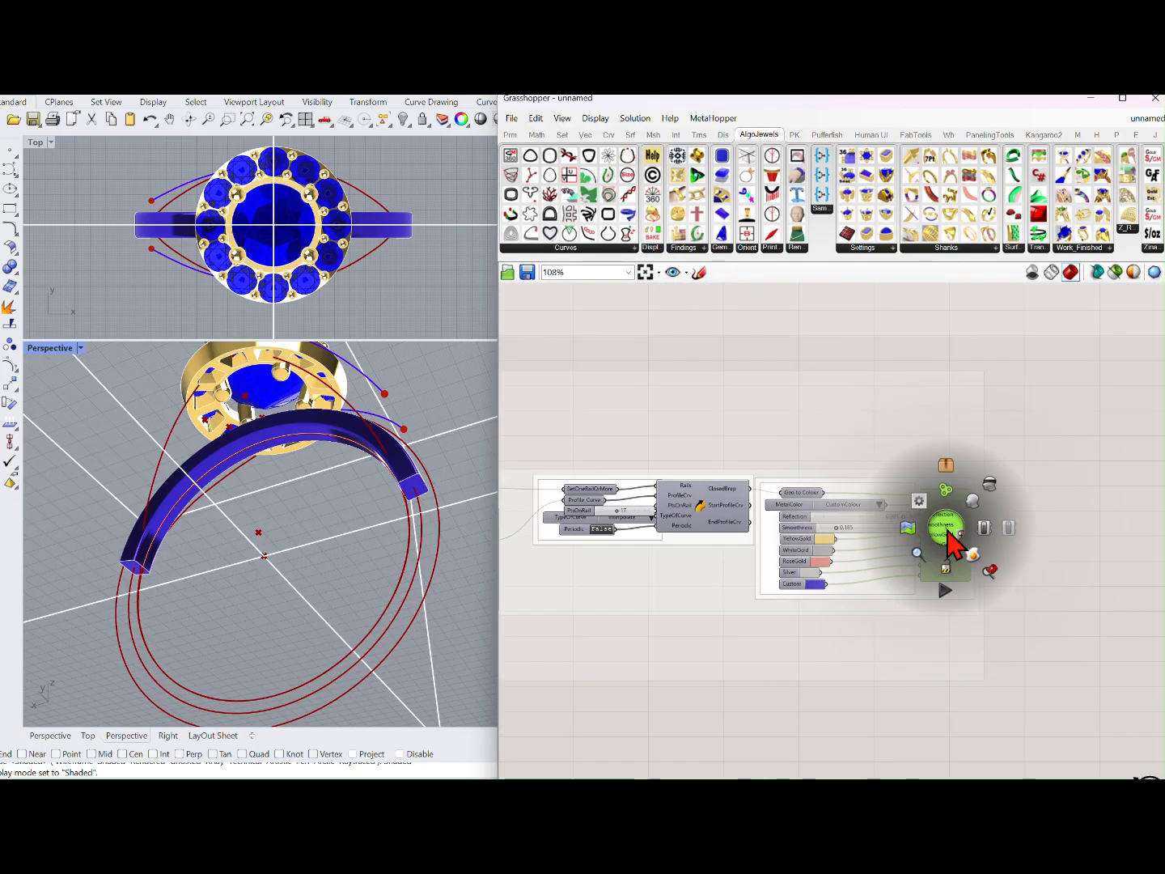
pyautogui.click(995, 501)
pyautogui.moveTo(1001, 452); pyautogui.dragTo(853, 633, button='right')
pyautogui.moveTo(202, 469); pyautogui.dragTo(251, 557, button='right')
pyautogui.scroll(-5, 624, 390)
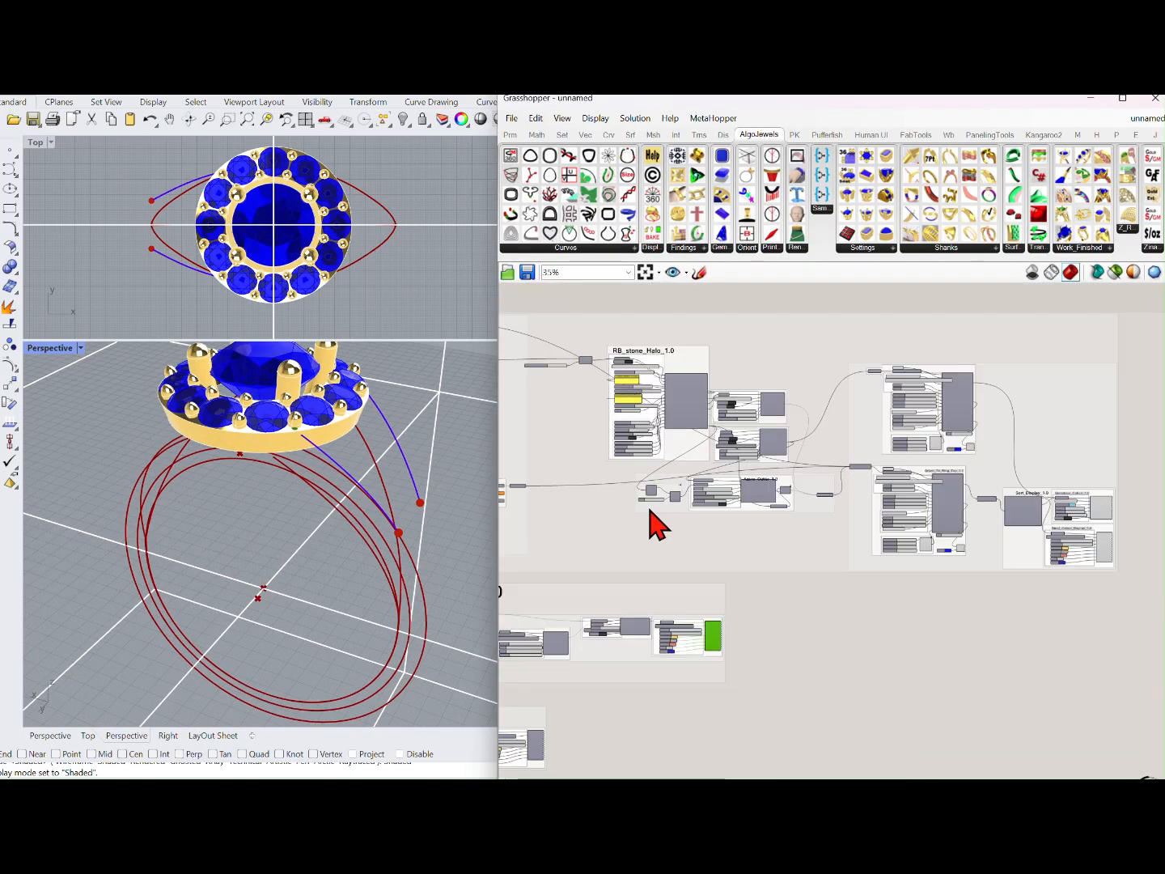
# - Highlight the Open_Ring_Shank_1.0 group and the centre-gem and halo group to compare their extents in the definition
pyautogui.moveTo(652, 524); pyautogui.dragTo(872, 507, button='right')
pyautogui.click(798, 584)
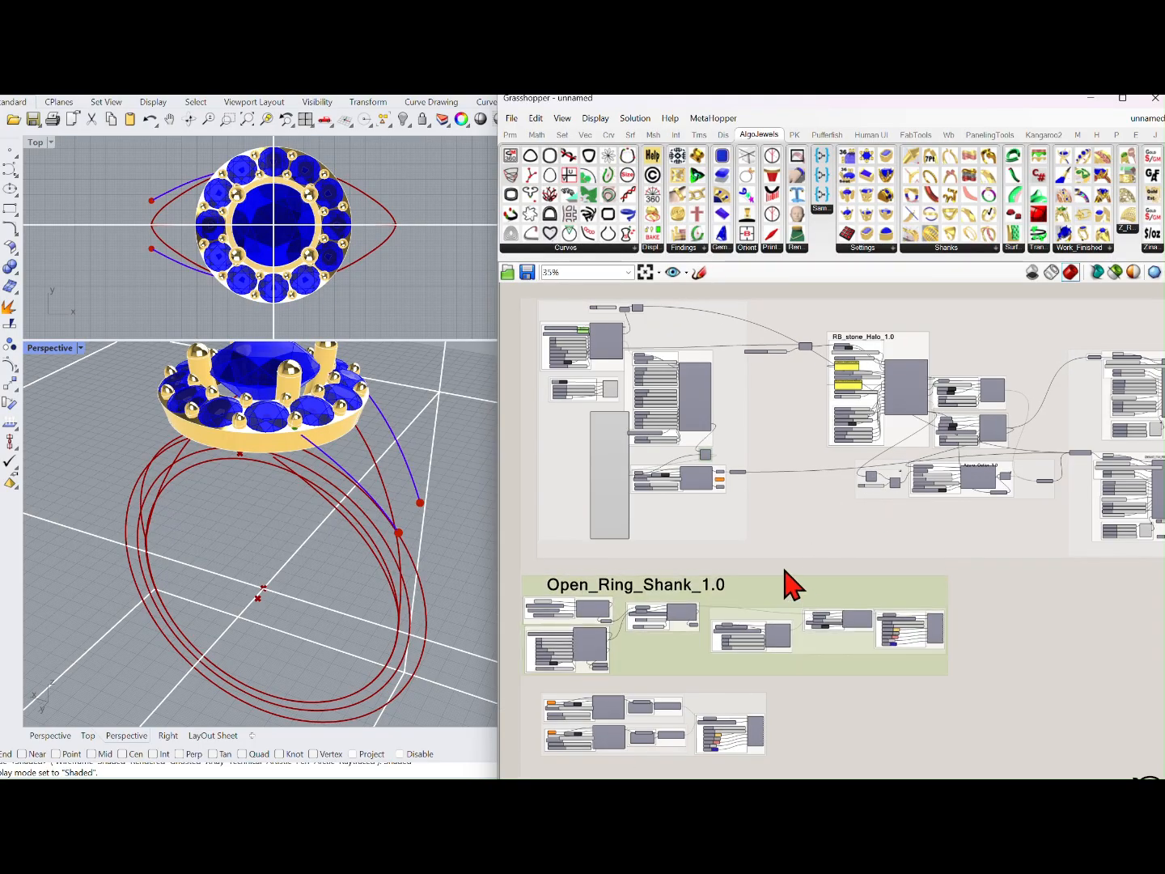
pyautogui.click(761, 542)
pyautogui.scroll(-2, 756, 538)
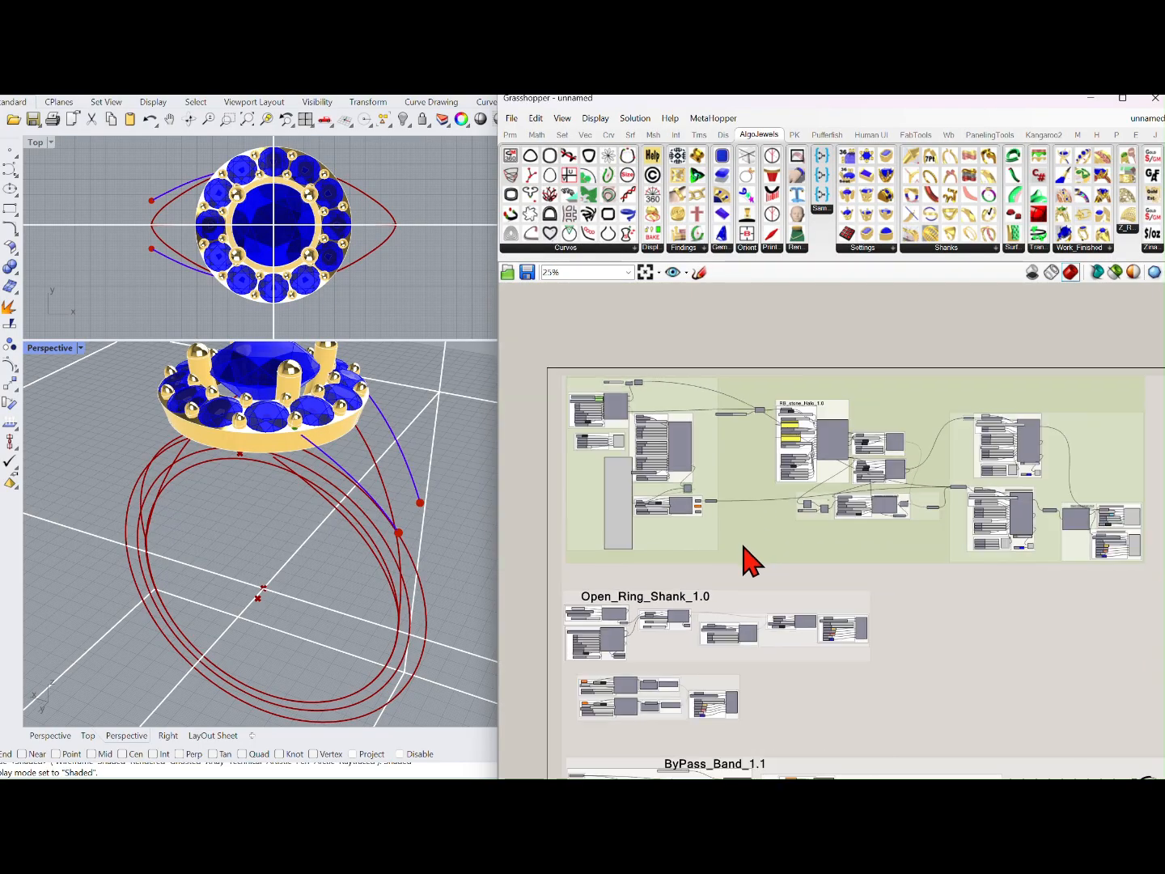
pyautogui.scroll(5, 534, 433)
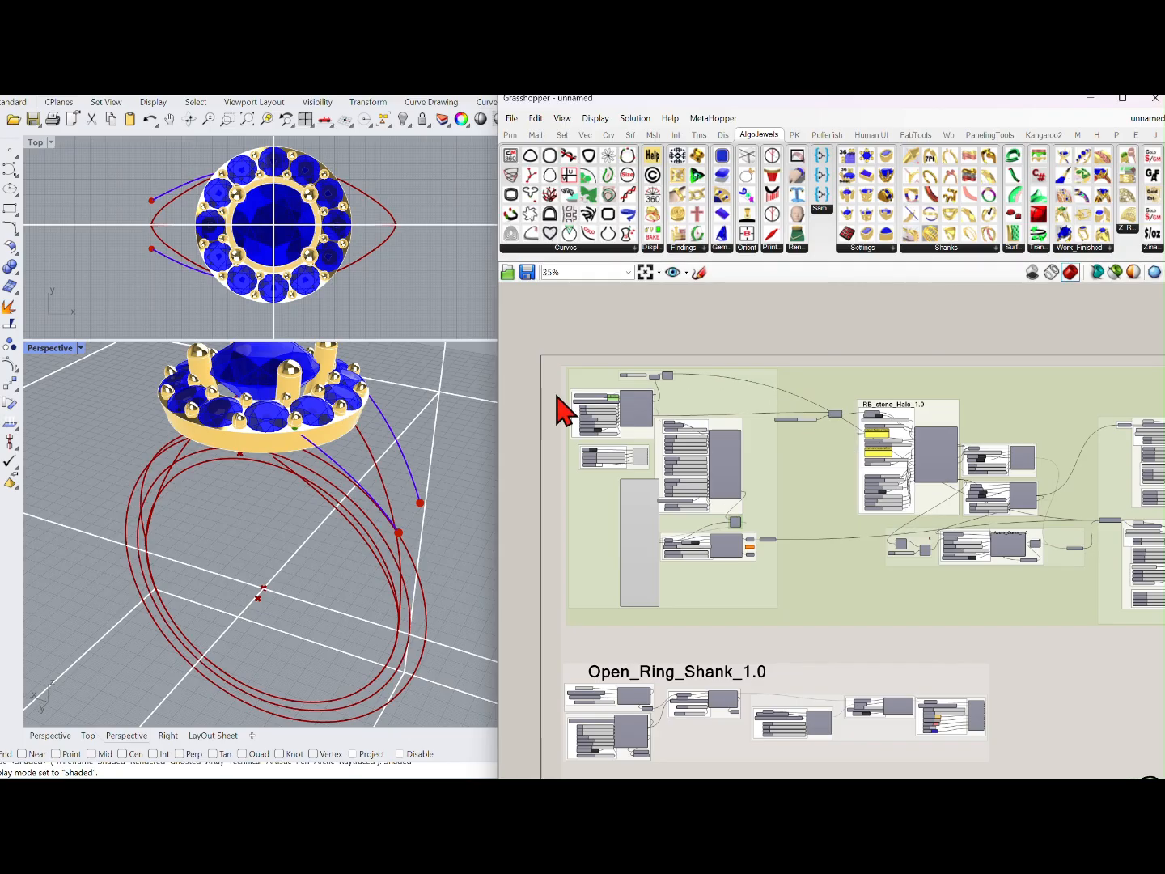
# - Set the Factor value that moves the centre gem vertically to 0.9
pyautogui.moveTo(433, 414); pyautogui.dragTo(447, 444, button='right')
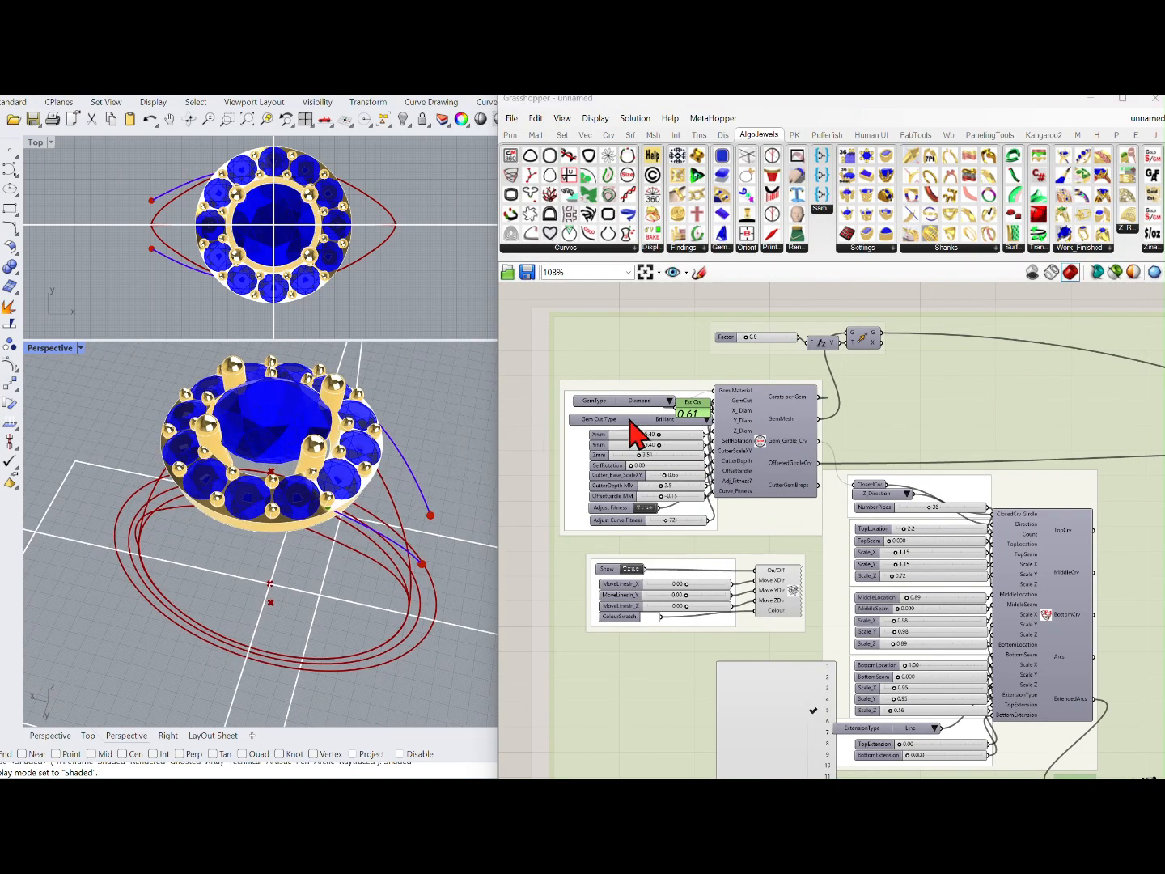
pyautogui.scroll(1, 703, 416)
pyautogui.moveTo(792, 333); pyautogui.dragTo(826, 353)
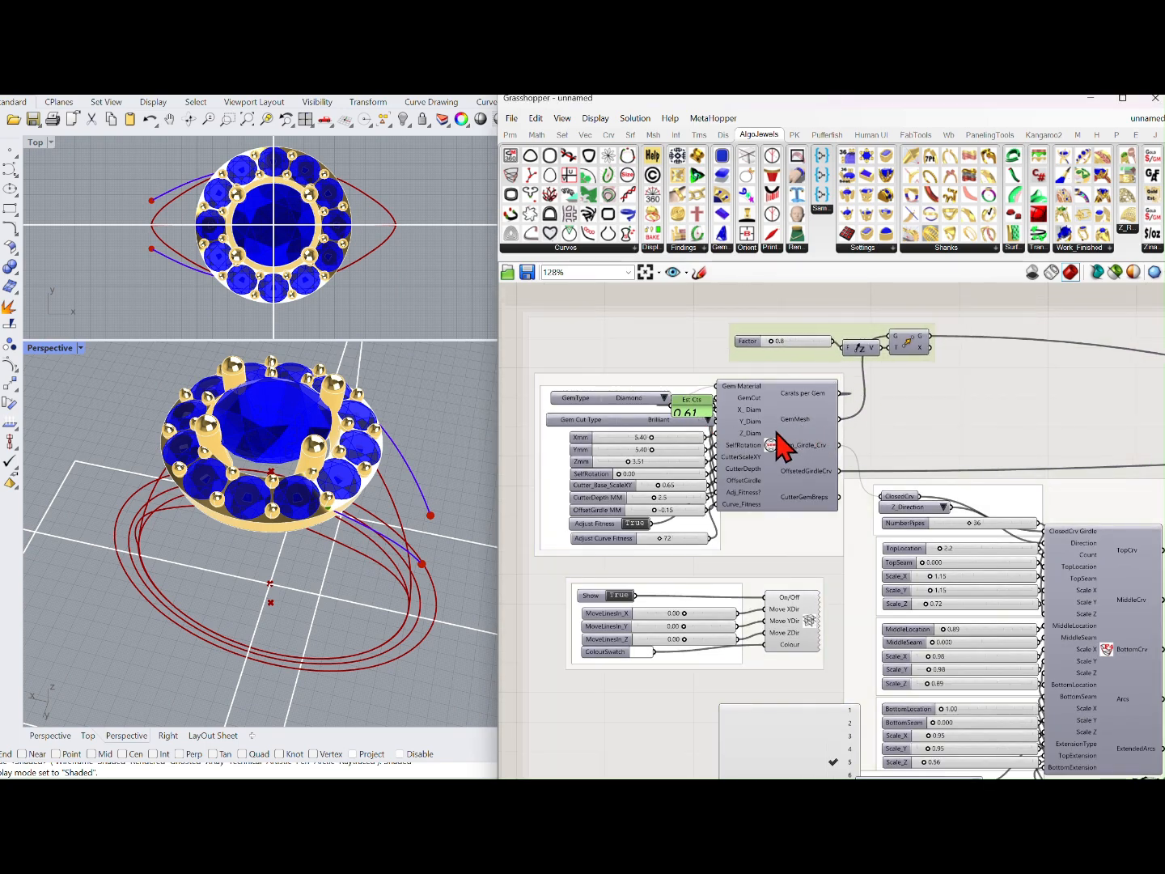
pyautogui.scroll(3, 275, 458)
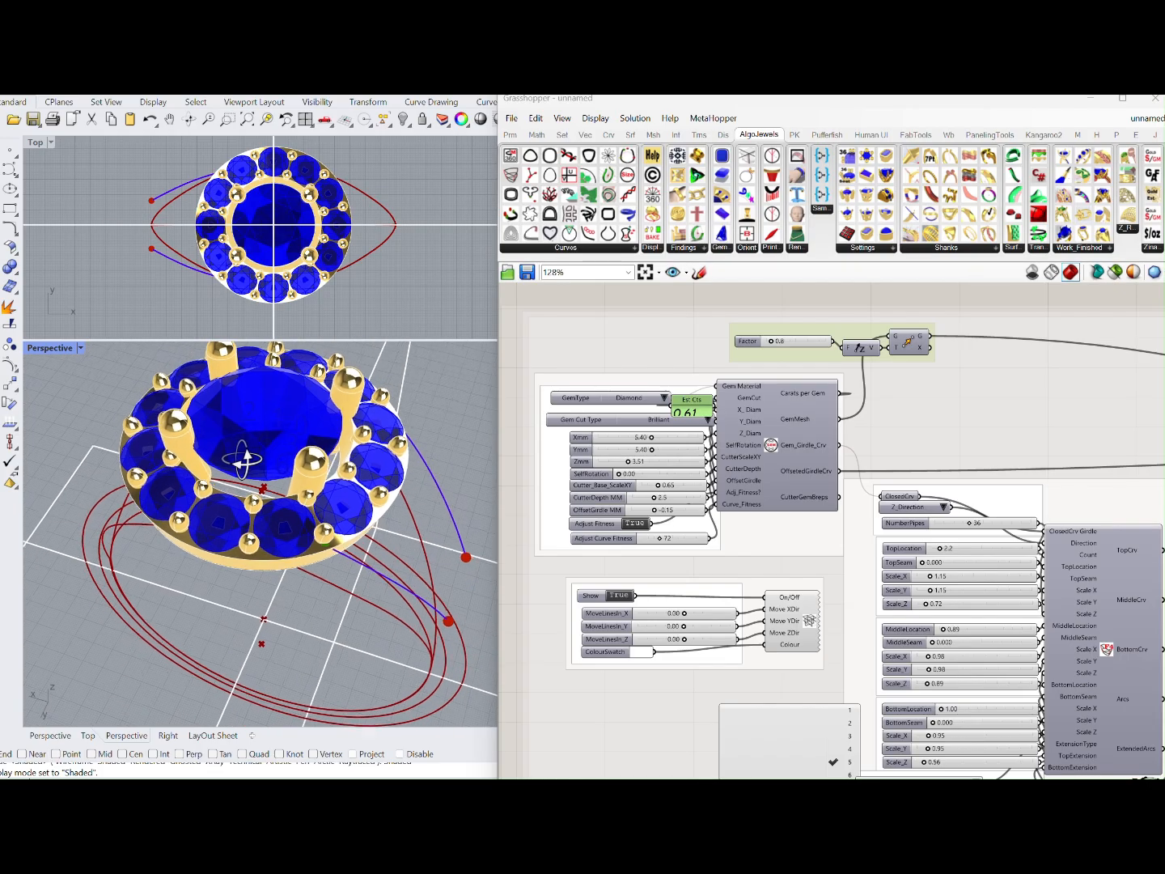
pyautogui.scroll(2, 779, 361)
pyautogui.moveTo(784, 339); pyautogui.dragTo(787, 338)
pyautogui.moveTo(430, 472); pyautogui.dragTo(441, 429, button='right')
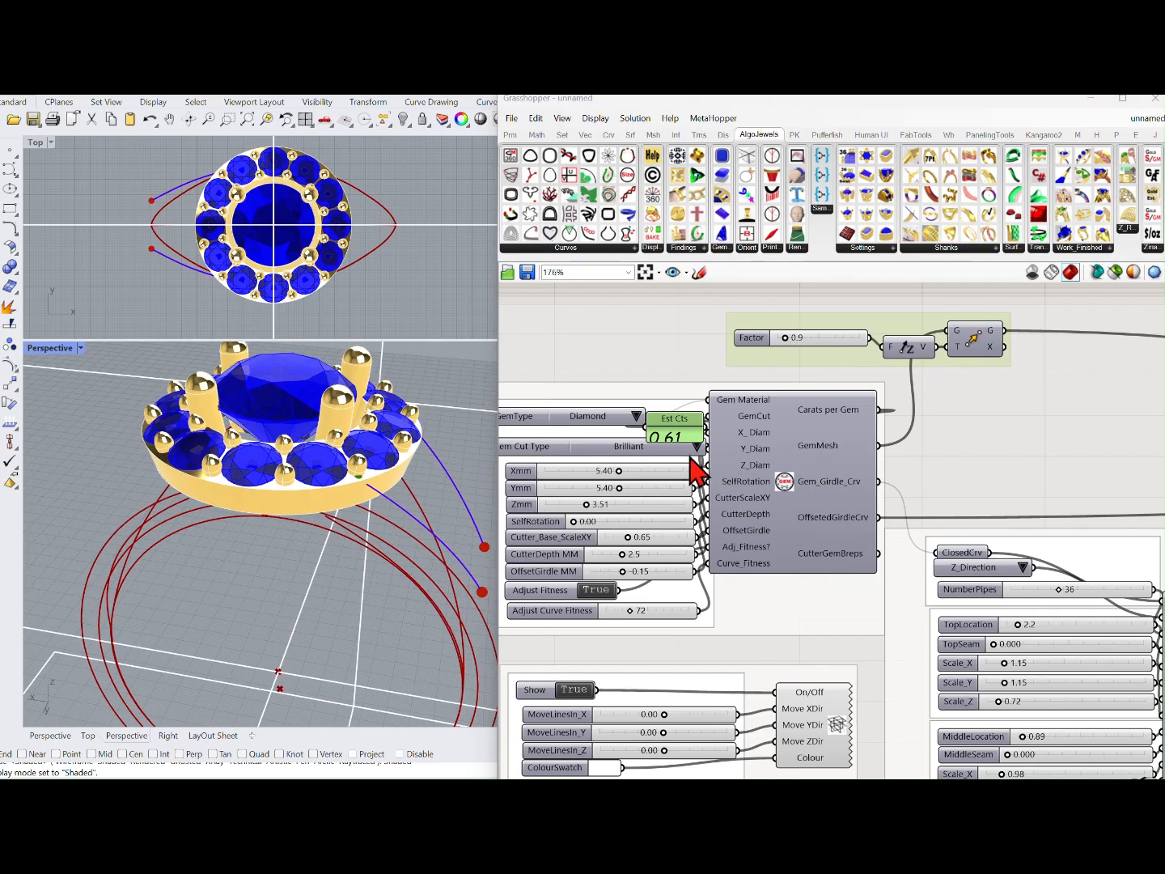
# - Set the centre gem's Ymm diameter to 7
pyautogui.doubleClick(663, 471)
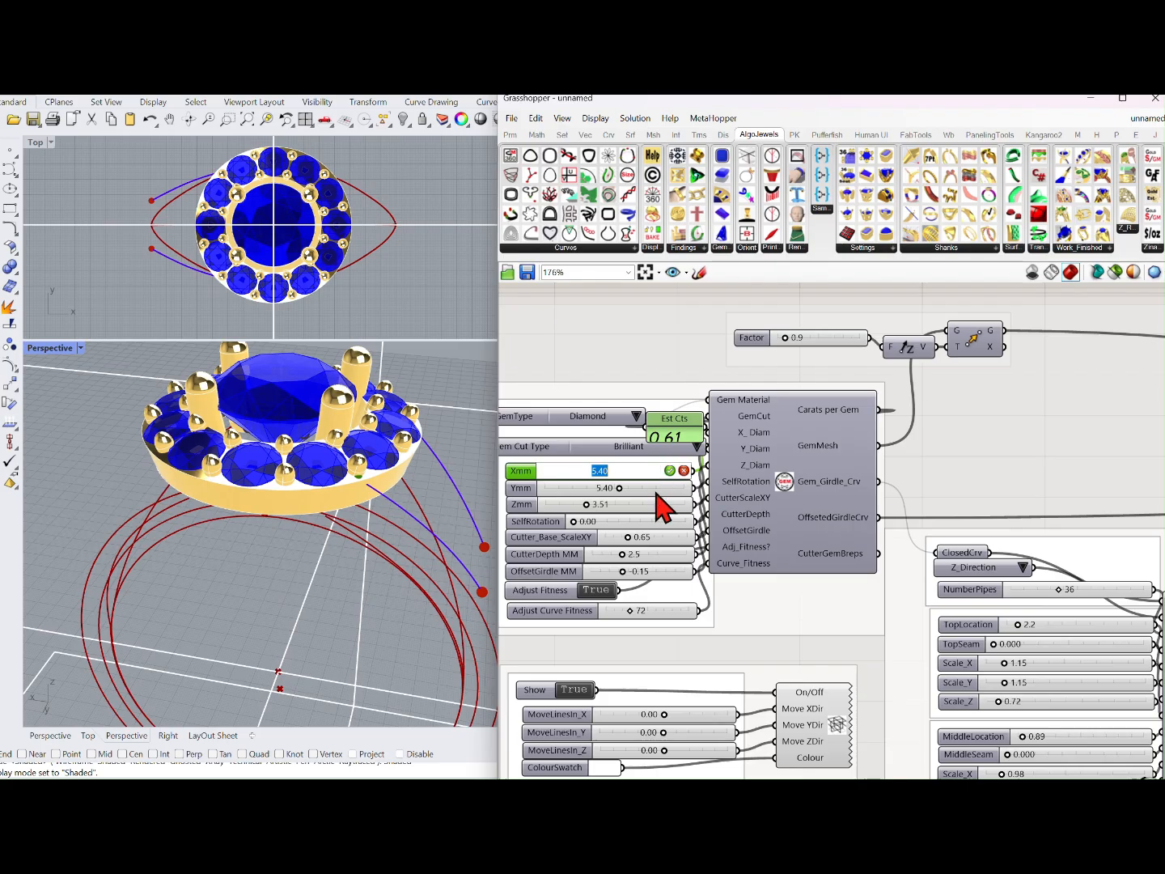
pyautogui.doubleClick(654, 488)
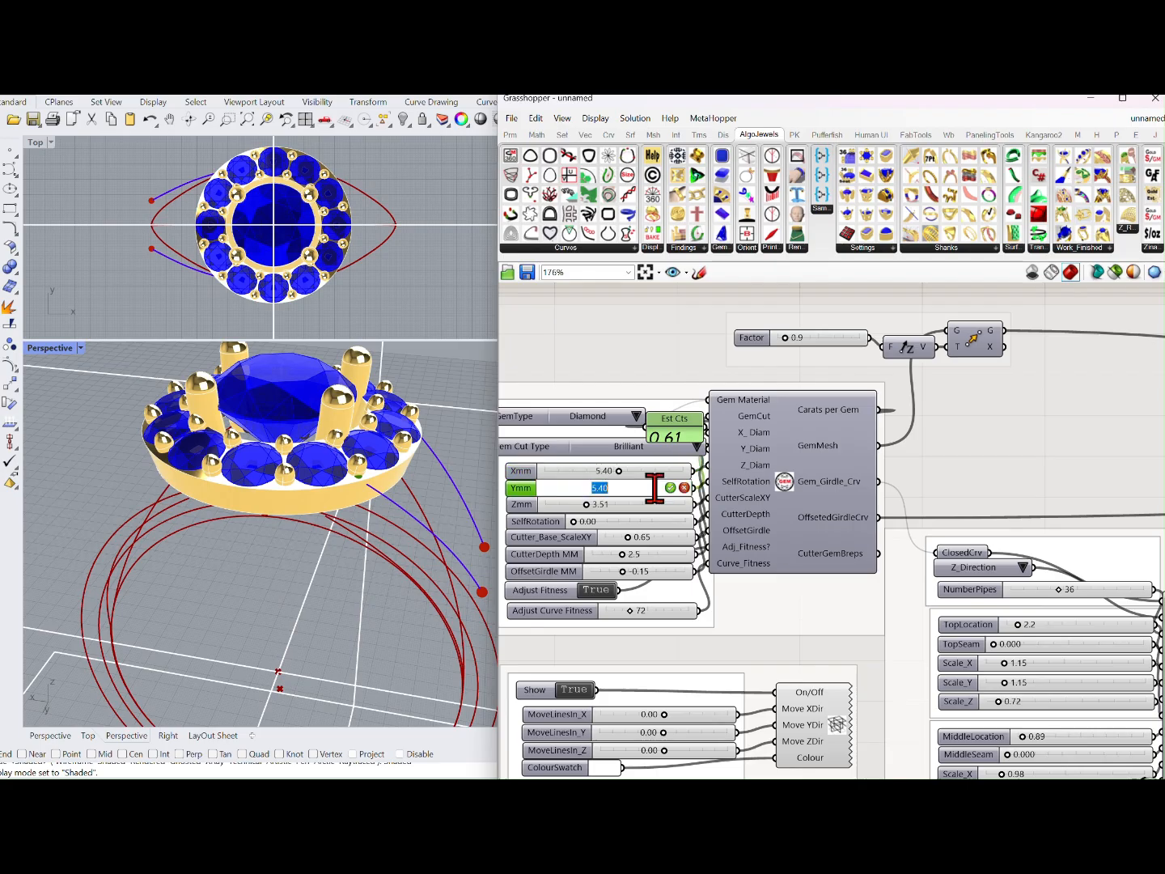
pyautogui.write('7')
pyautogui.press('Return')
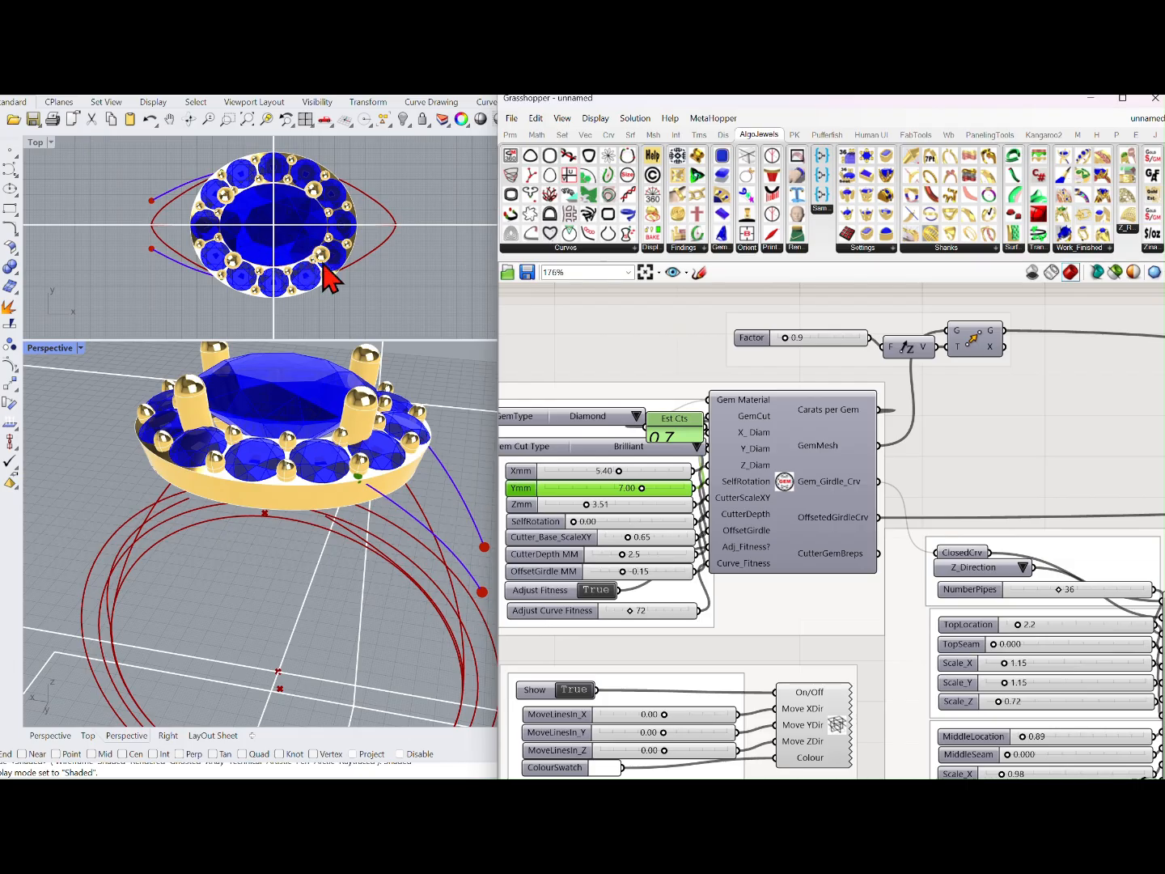
# - Set the centre gem's Ymm diameter to 6 and its Xmm diameter to 8
pyautogui.doubleClick(661, 487)
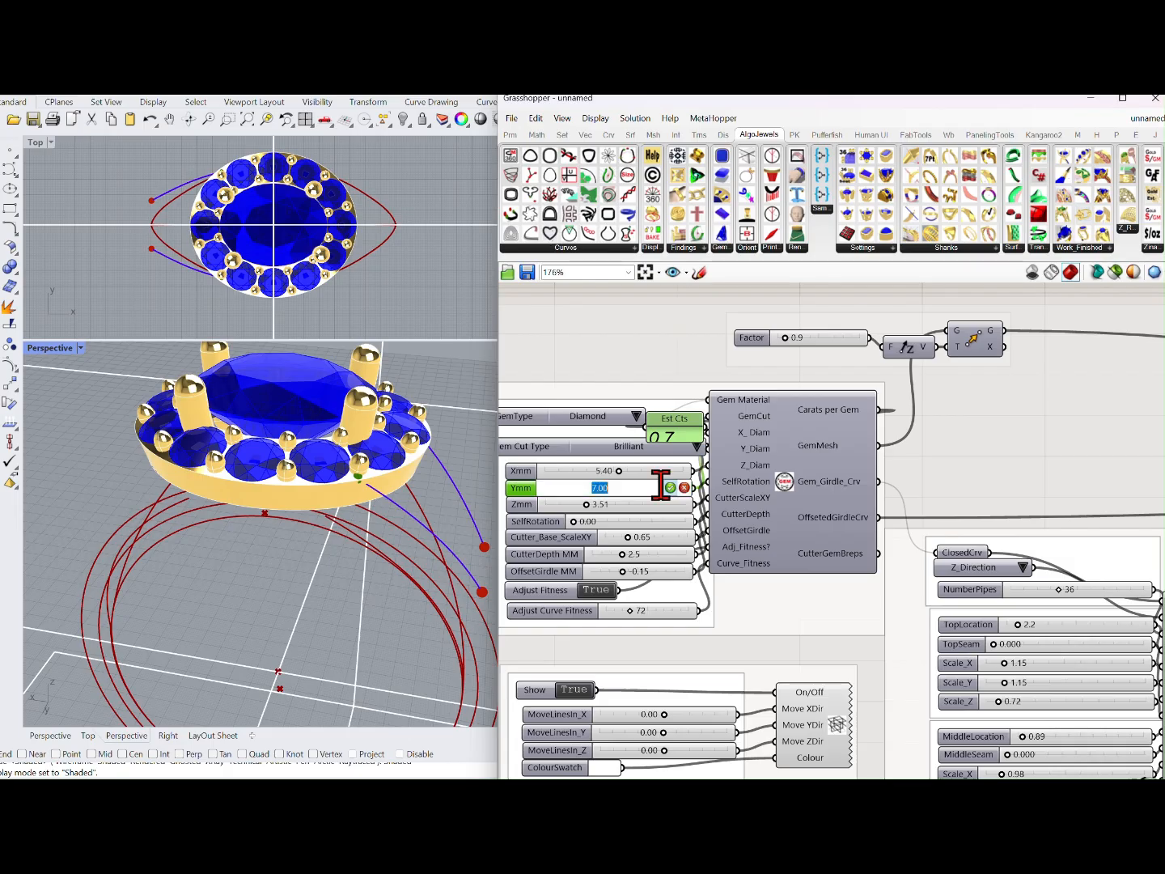
pyautogui.write('6')
pyautogui.click(670, 488)
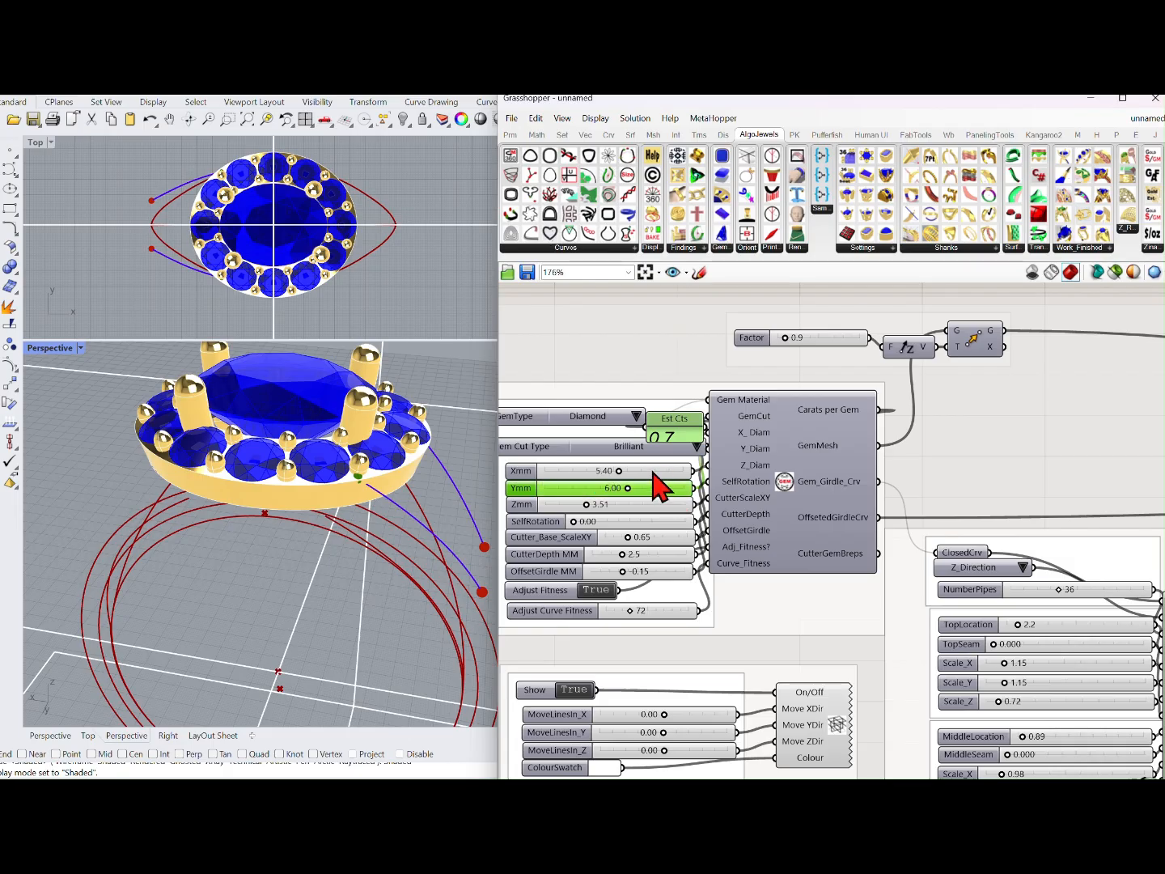
pyautogui.doubleClick(651, 470)
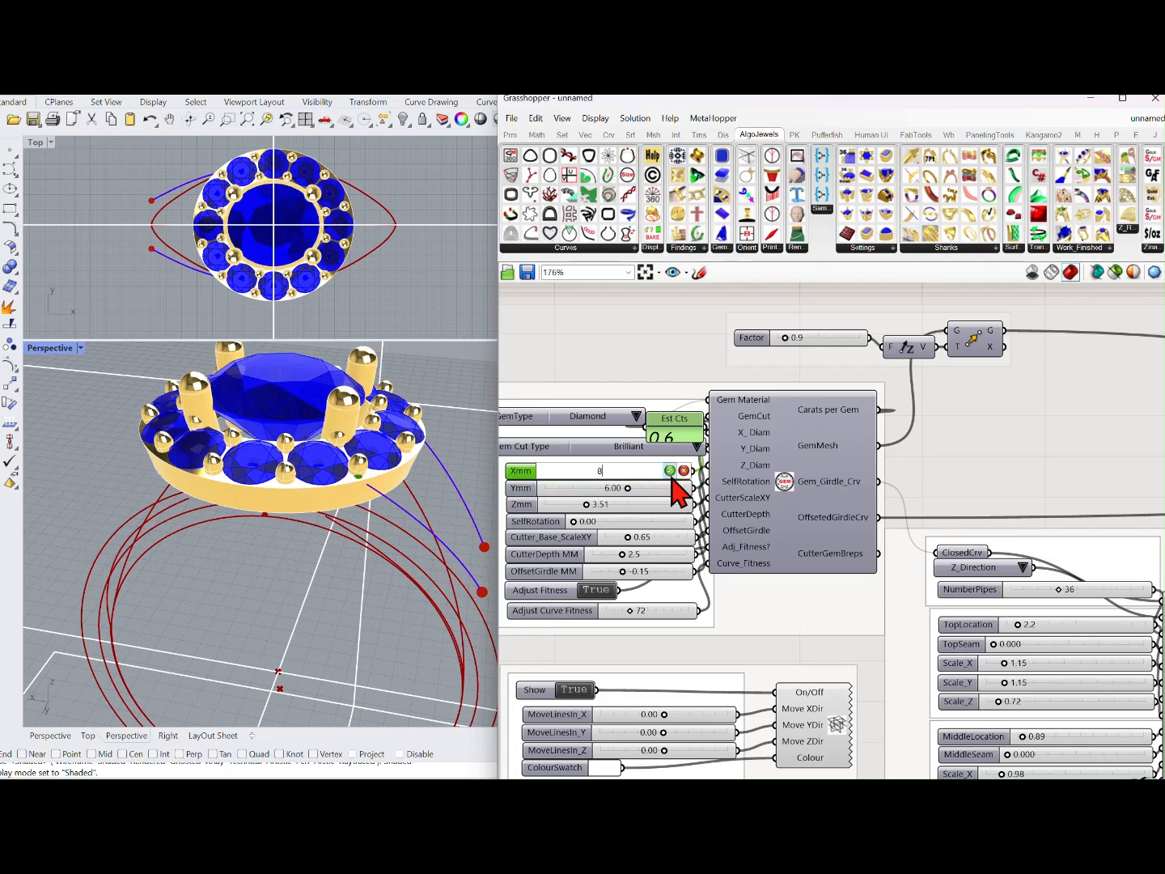
pyautogui.click(671, 471)
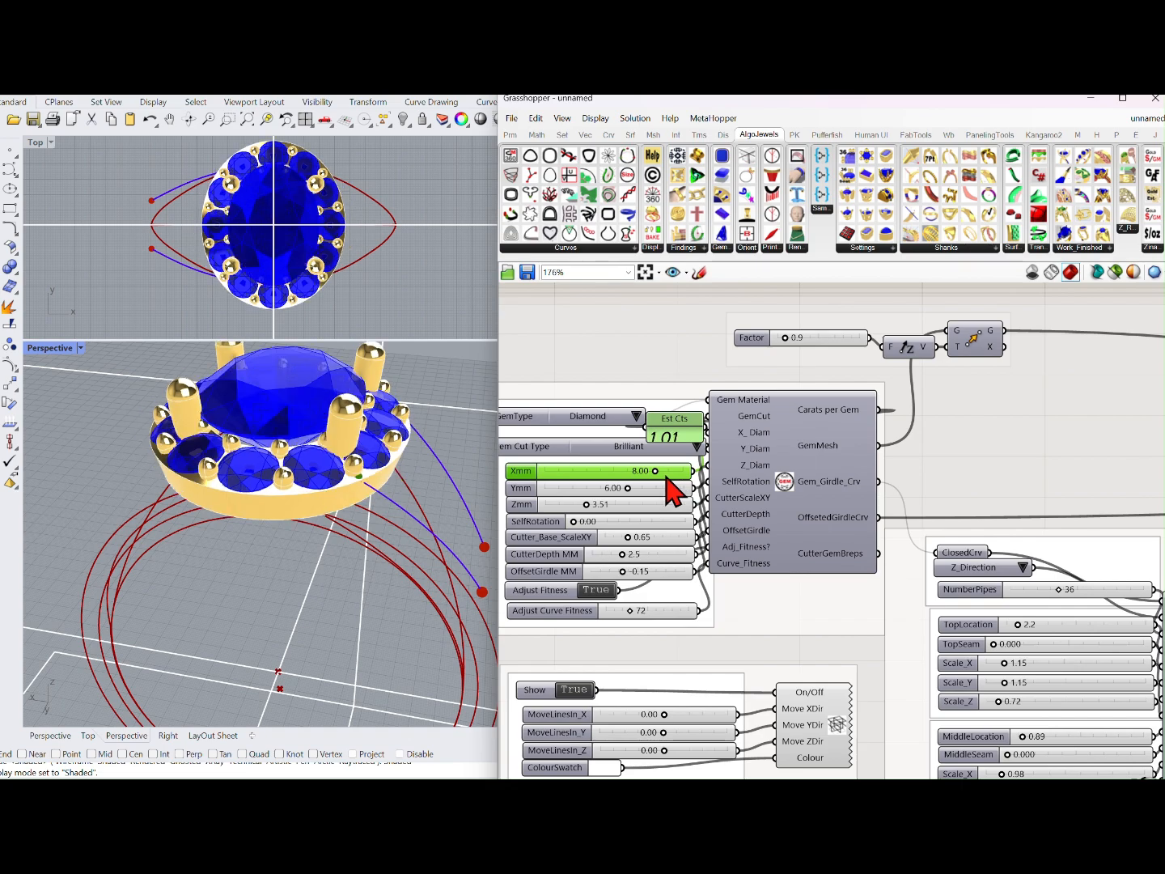
pyautogui.moveTo(438, 465); pyautogui.dragTo(437, 509, button='right')
pyautogui.scroll(-4, 762, 493)
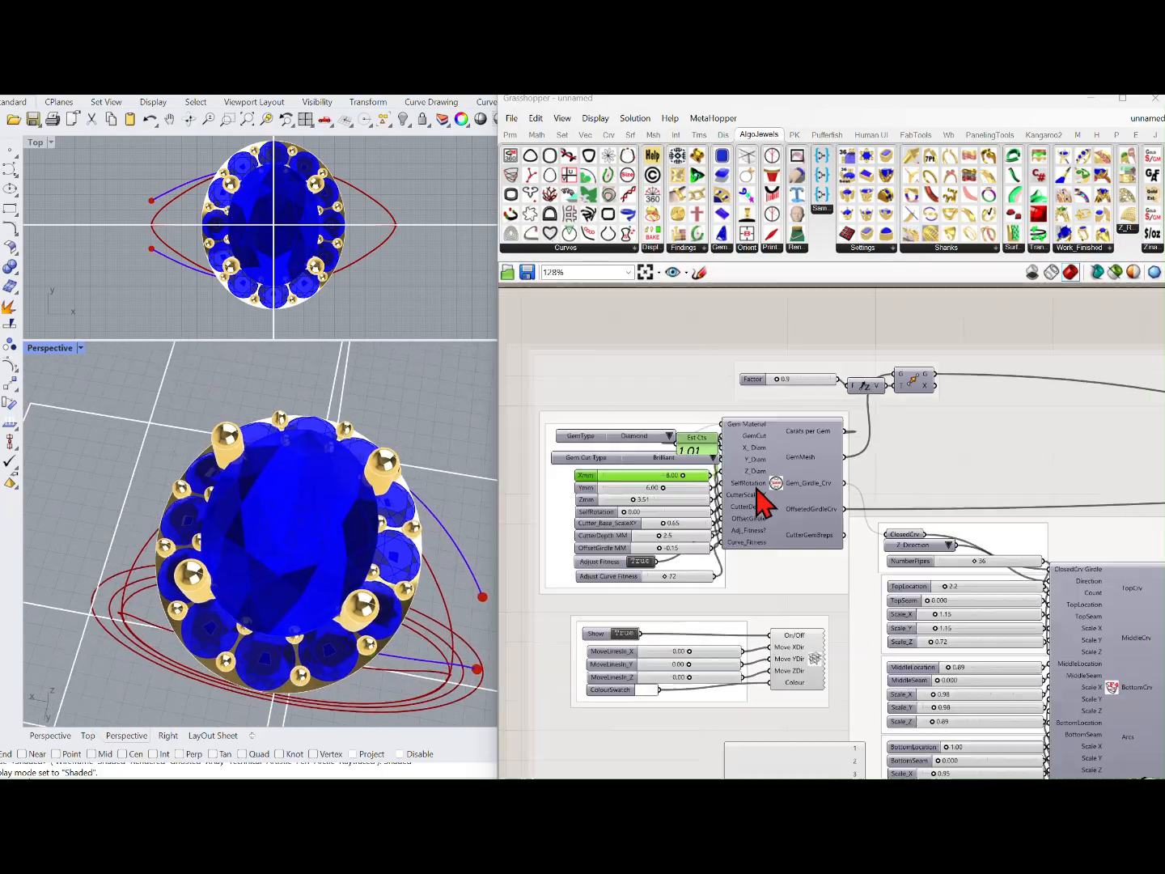
# - Look over the centre-gem, Open_Ring_Shank_1.0 and ByPass_Band_1.1 groups of the definition
pyautogui.scroll(2, 702, 578)
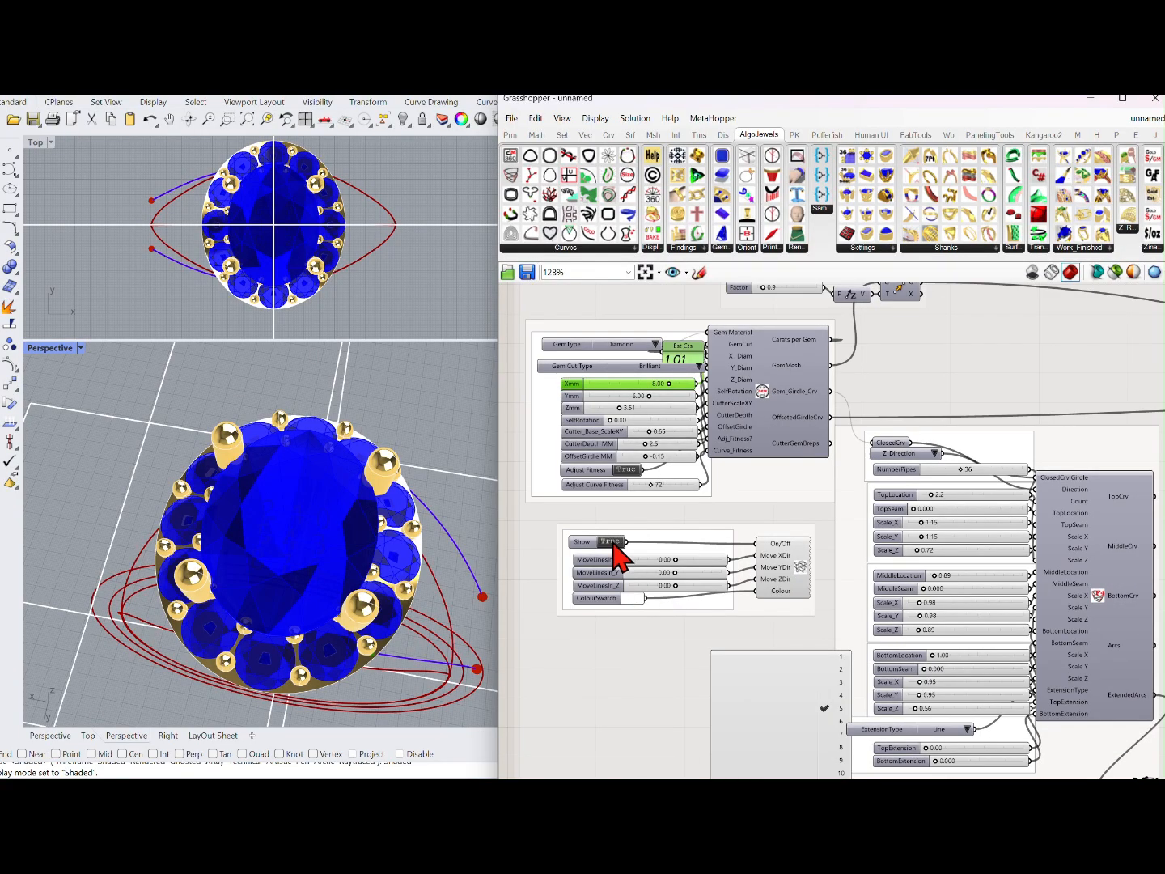
pyautogui.scroll(-6, 617, 554)
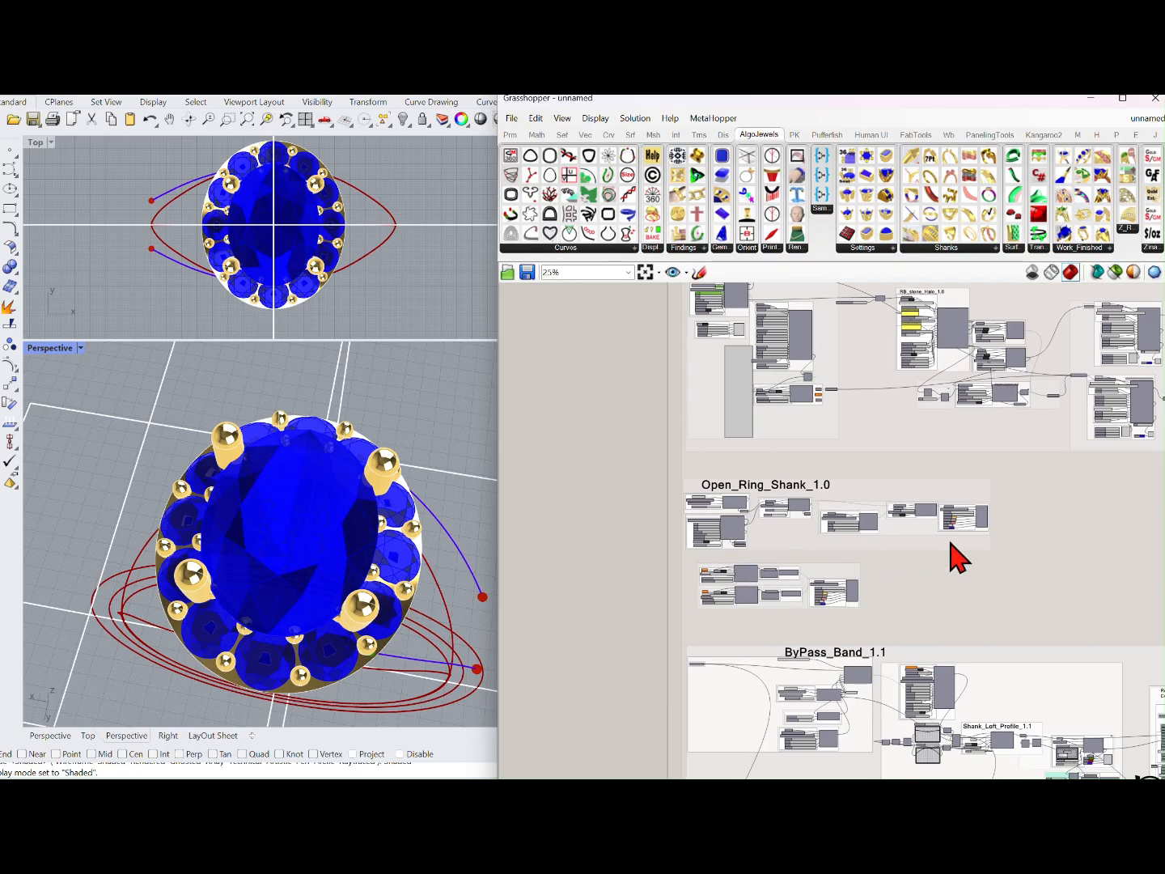
pyautogui.moveTo(956, 557); pyautogui.dragTo(835, 584, button='right')
pyautogui.moveTo(746, 768); pyautogui.dragTo(779, 531, button='right')
pyautogui.moveTo(716, 709); pyautogui.dragTo(723, 555, button='right')
pyautogui.moveTo(841, 617); pyautogui.dragTo(778, 687, button='right')
pyautogui.moveTo(792, 590); pyautogui.dragTo(778, 712, button='right')
pyautogui.moveTo(828, 467); pyautogui.dragTo(824, 567, button='right')
pyautogui.moveTo(822, 486); pyautogui.dragTo(820, 536, button='right')
pyautogui.moveTo(837, 452); pyautogui.dragTo(838, 547, button='right')
pyautogui.moveTo(798, 470); pyautogui.dragTo(753, 546, button='right')
# - Set the stone diameter in the RB_stone_Halo_1.0 group to 1.50 mm
pyautogui.scroll(8, 645, 481)
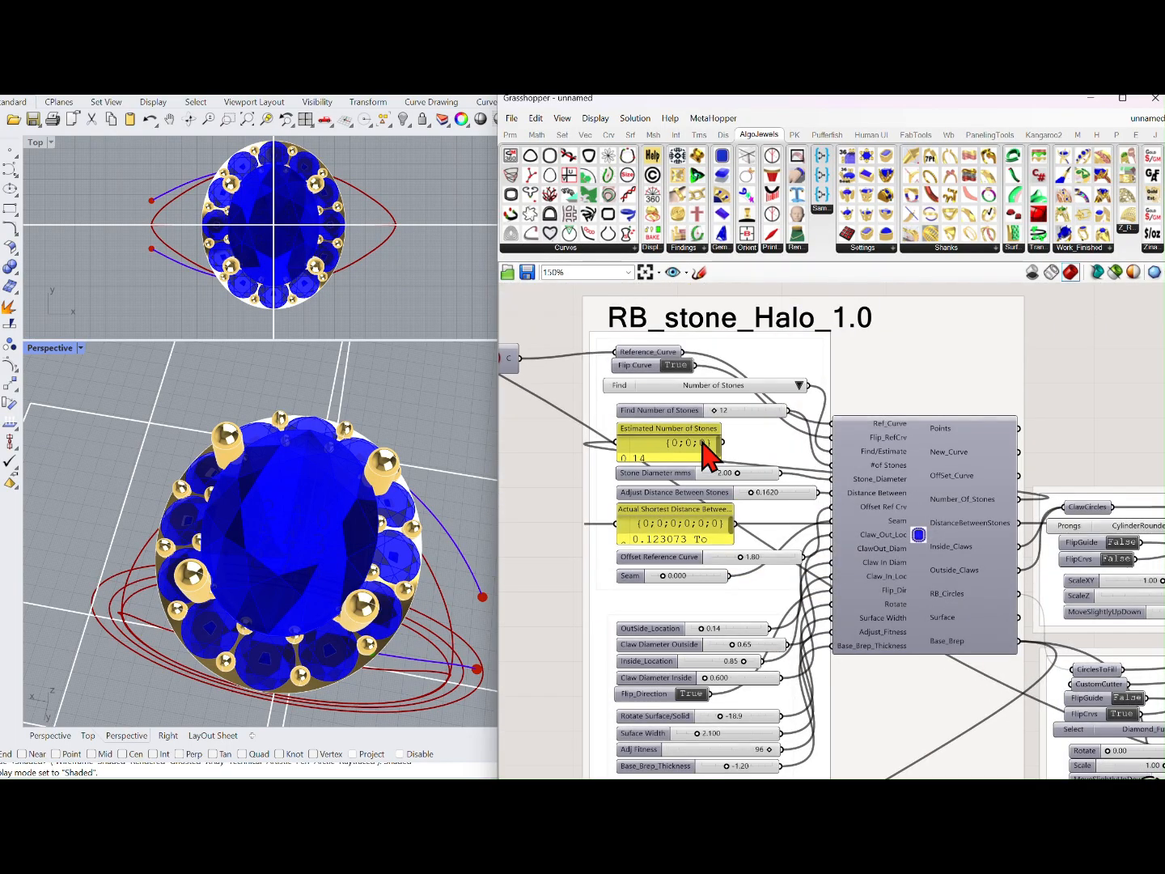
pyautogui.moveTo(720, 448); pyautogui.dragTo(765, 454, button='right')
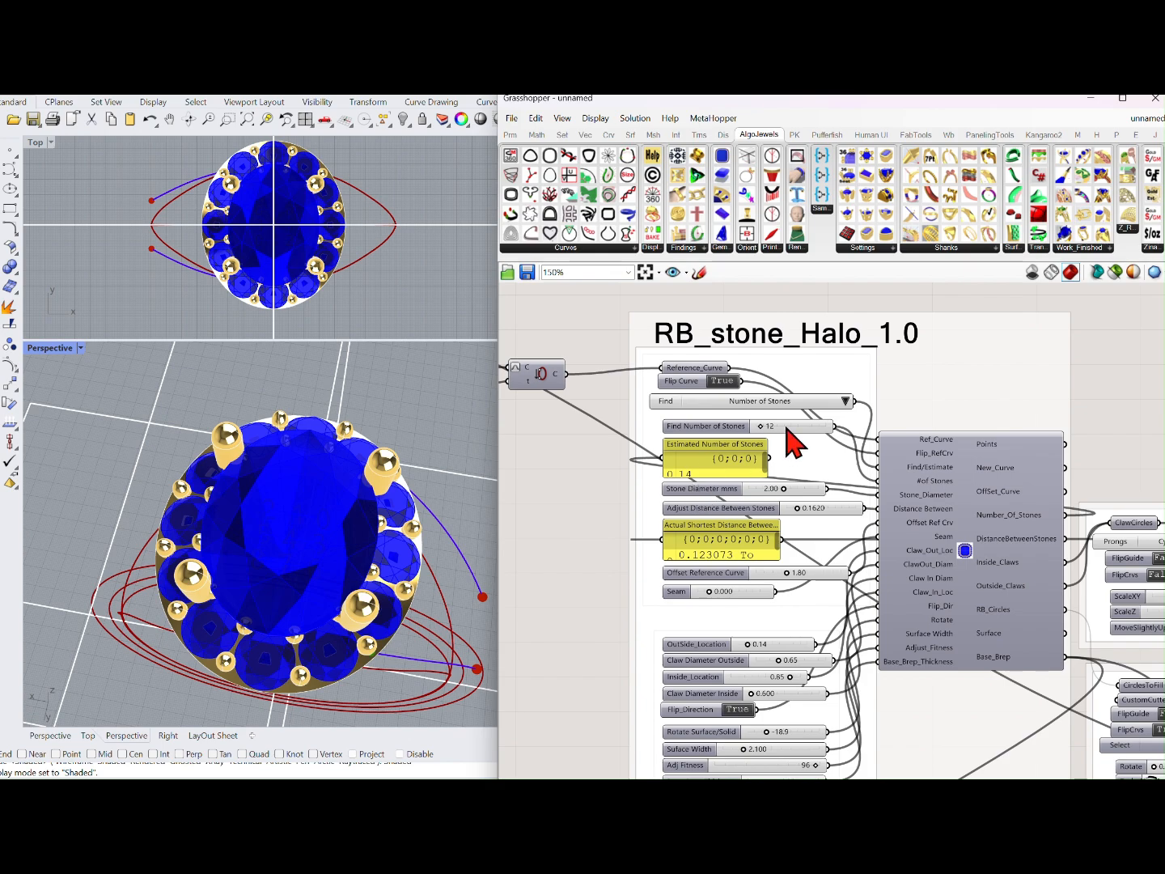
pyautogui.doubleClick(774, 489)
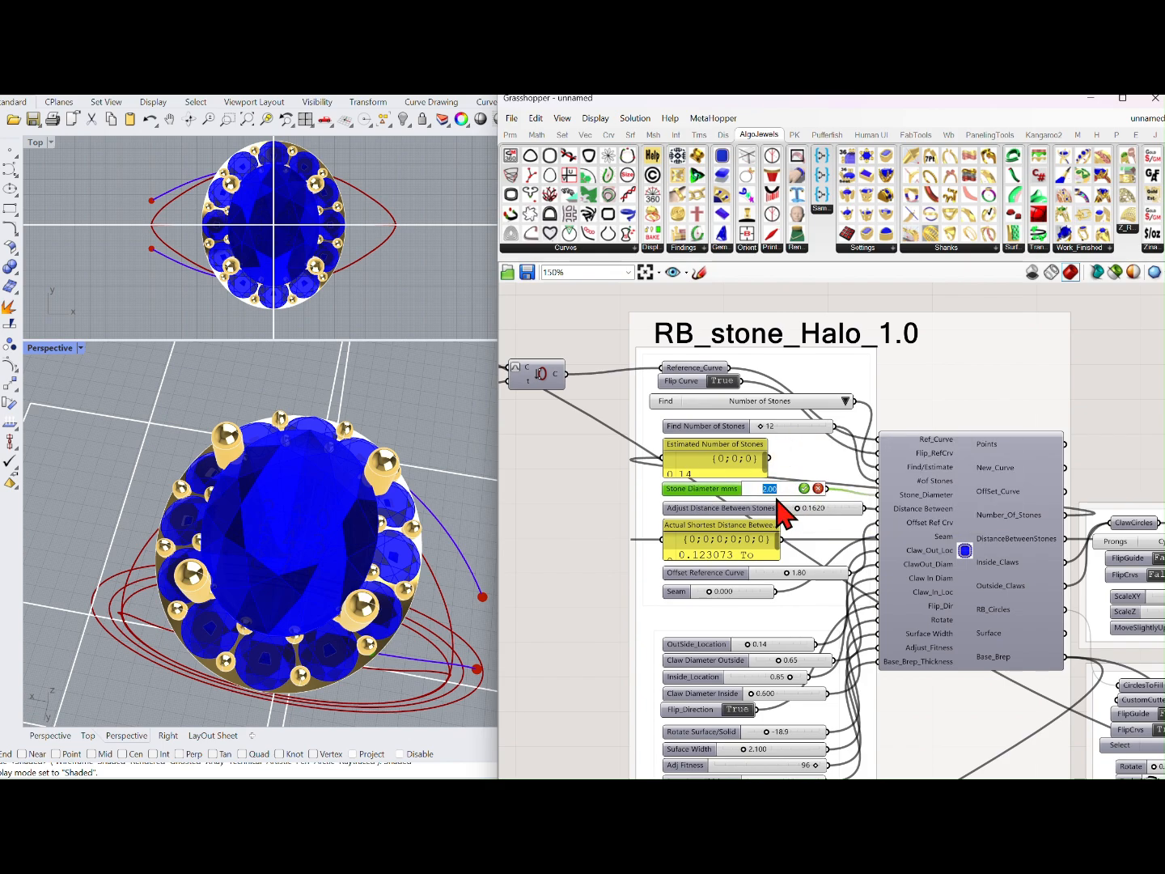
pyautogui.write('1.')
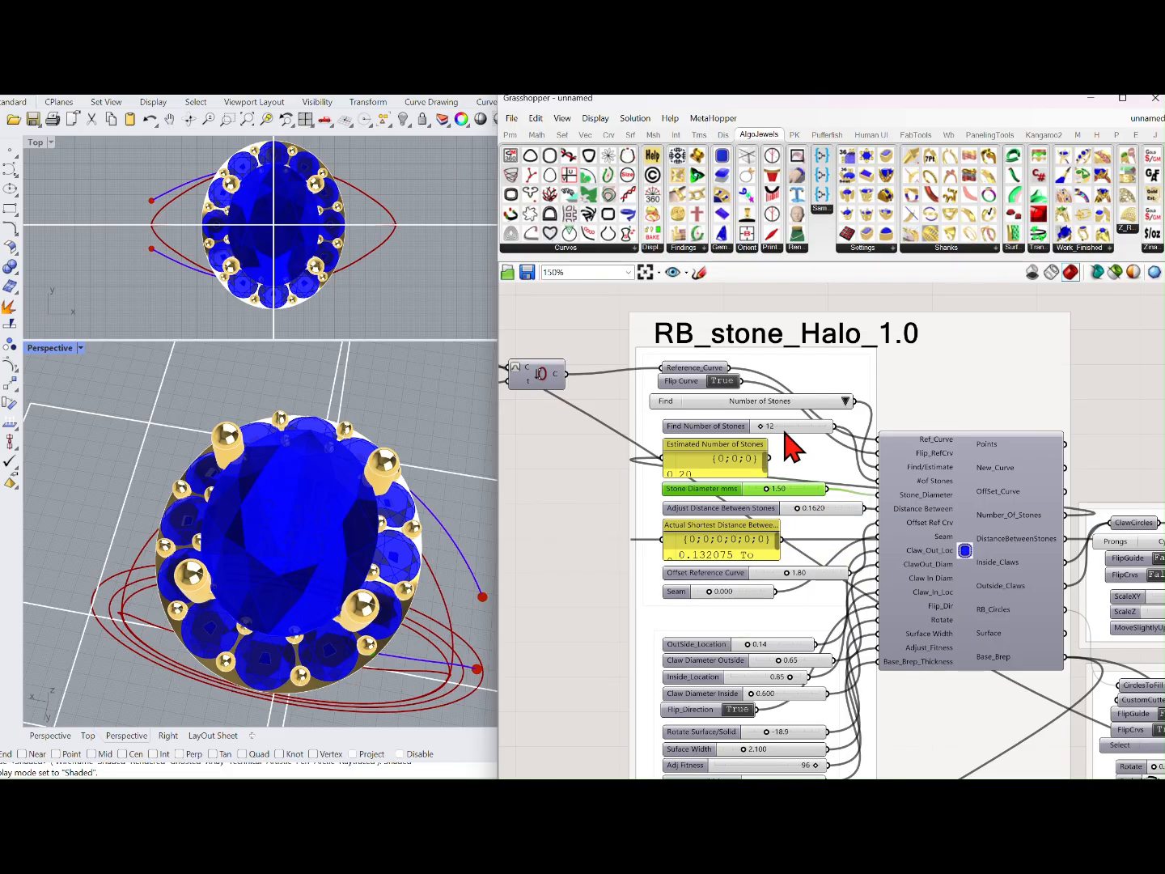
# - Set the number of stones in the RB_stone_Halo_1.0 group to 18
pyautogui.click(787, 429)
pyautogui.doubleClick(786, 429)
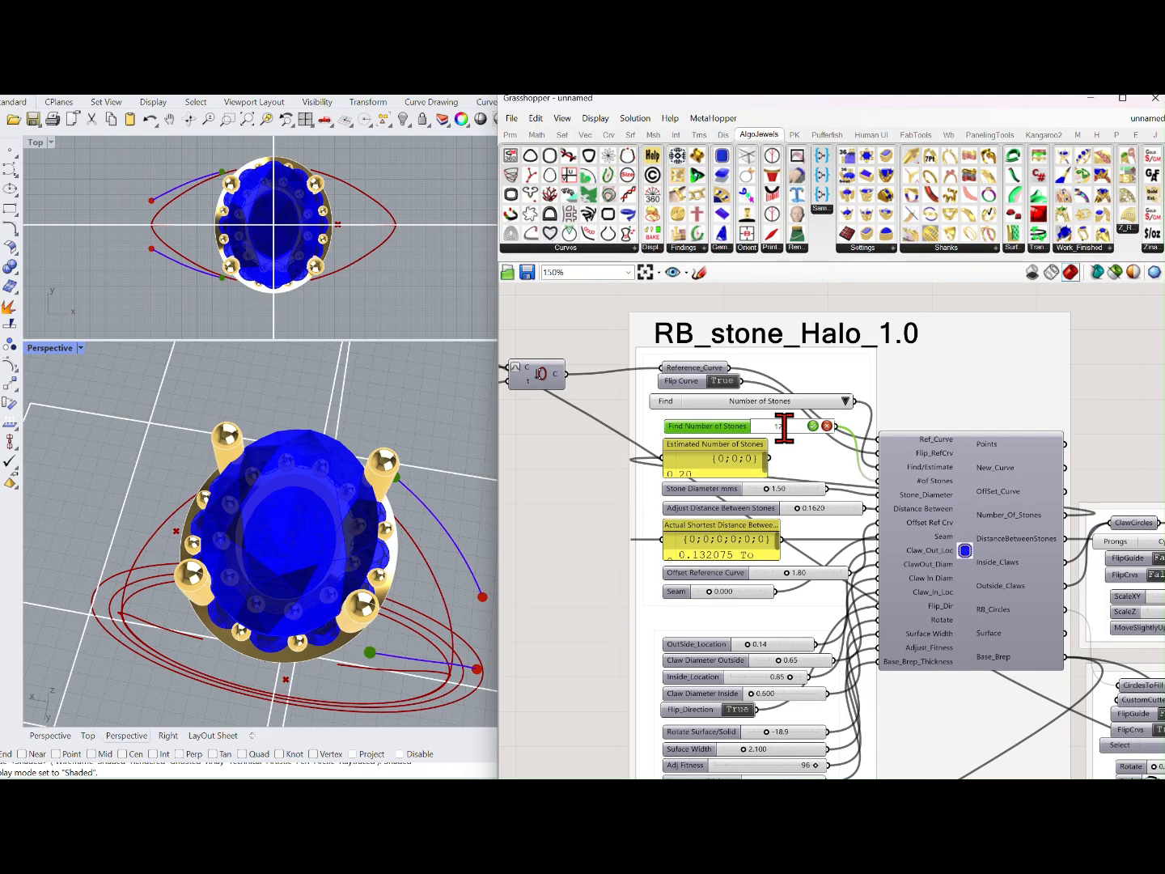
pyautogui.write('1')
pyautogui.click(812, 426)
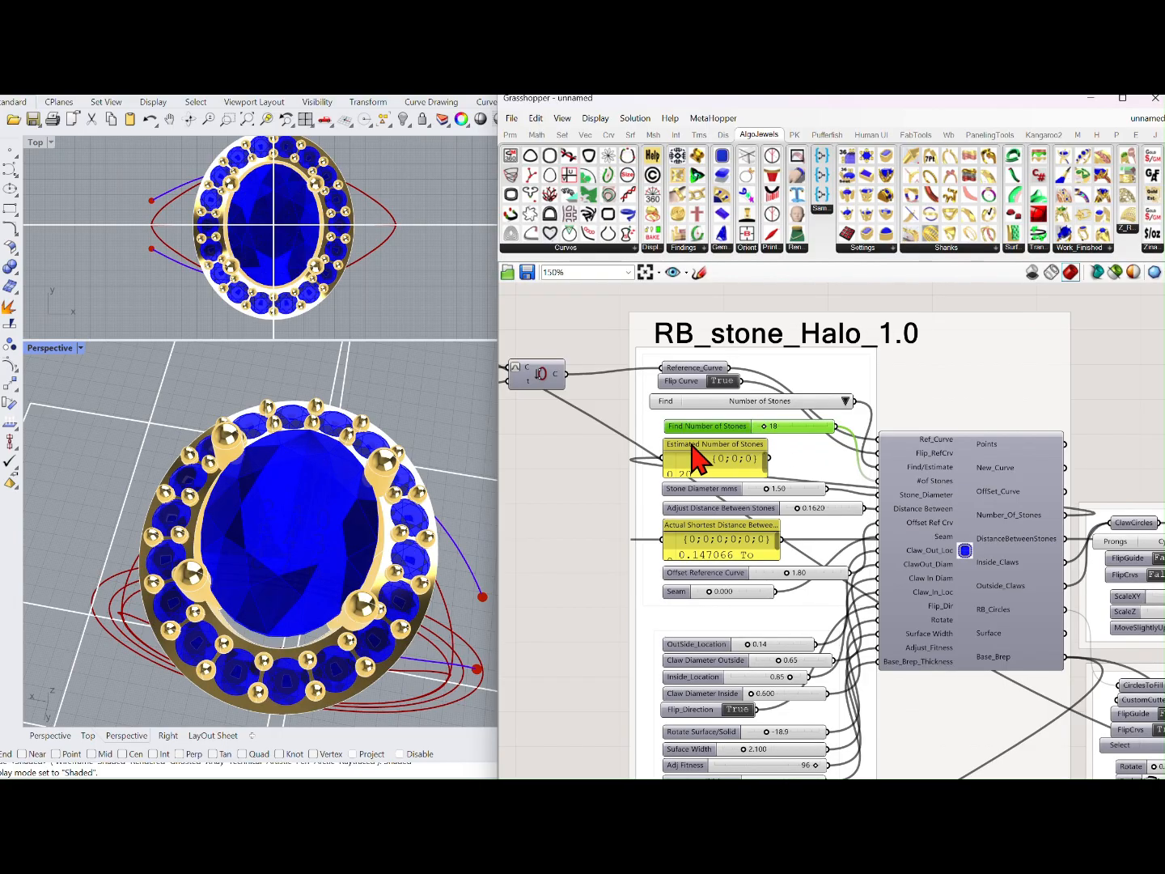
pyautogui.moveTo(411, 447); pyautogui.dragTo(398, 404, button='right')
# - Change the gem colour in the Gemstone_Colour_1.0 group beside Sort_Display_1.0 to Ruby
pyautogui.scroll(-4, 785, 489)
pyautogui.moveTo(938, 506); pyautogui.dragTo(689, 460, button='right')
pyautogui.scroll(2, 788, 437)
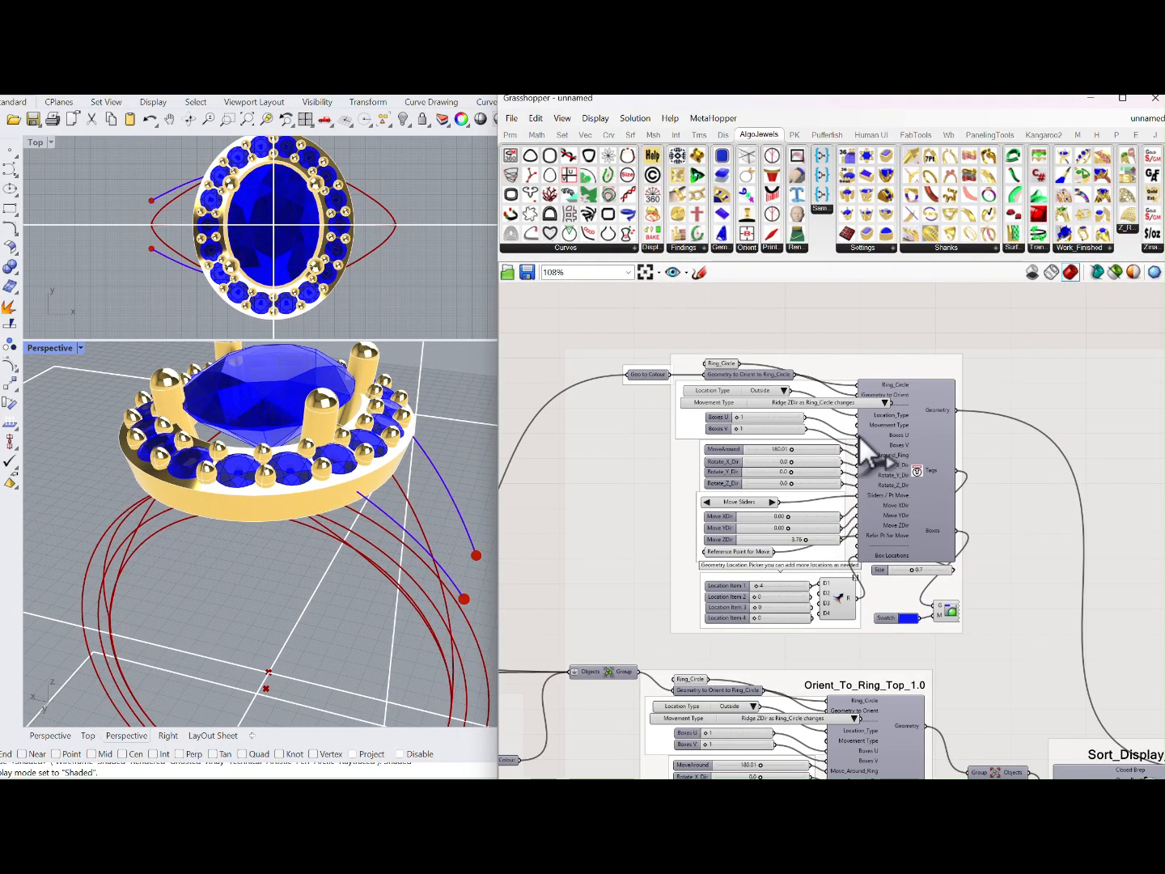
pyautogui.moveTo(891, 554); pyautogui.dragTo(810, 484, button='right')
pyautogui.moveTo(930, 546); pyautogui.dragTo(786, 415, button='right')
pyautogui.click(912, 599)
pyautogui.moveTo(913, 598); pyautogui.dragTo(914, 607)
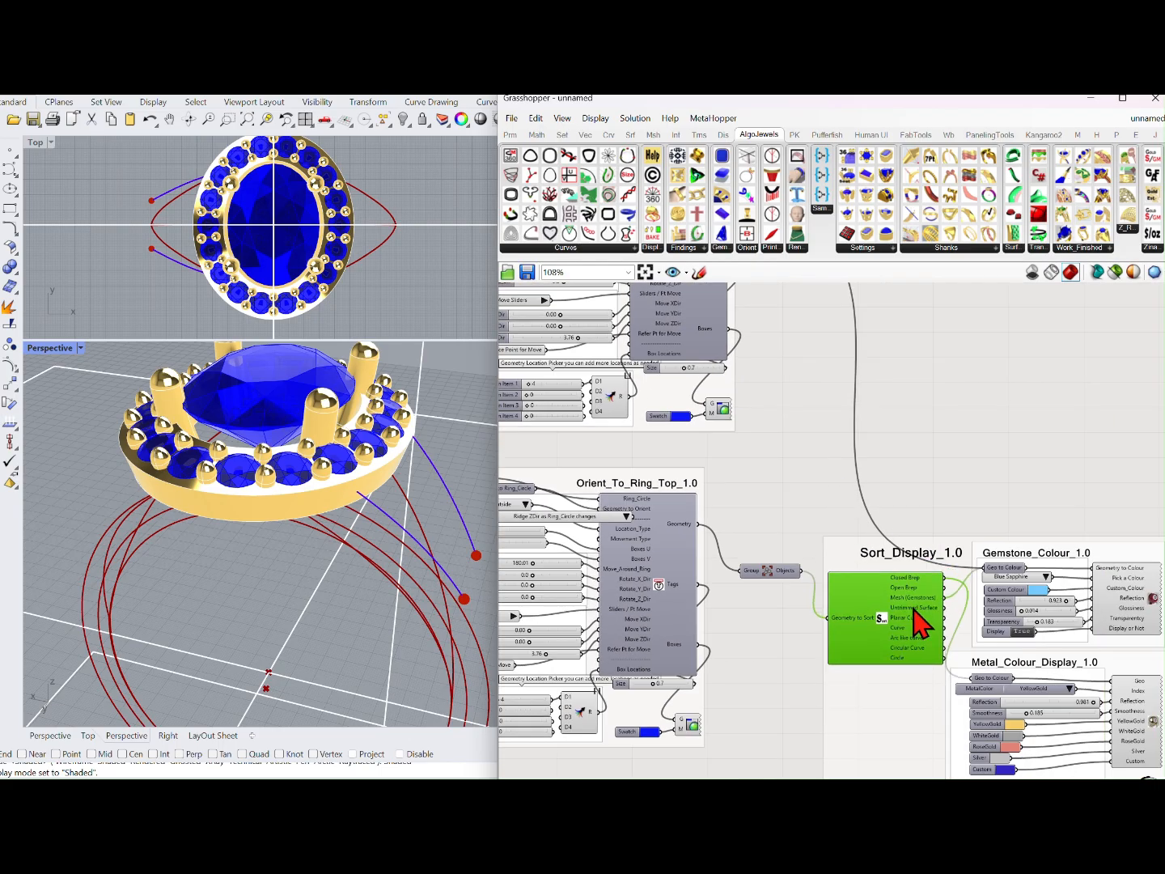
pyautogui.click(778, 574)
pyautogui.moveTo(761, 578); pyautogui.dragTo(770, 616, button='right')
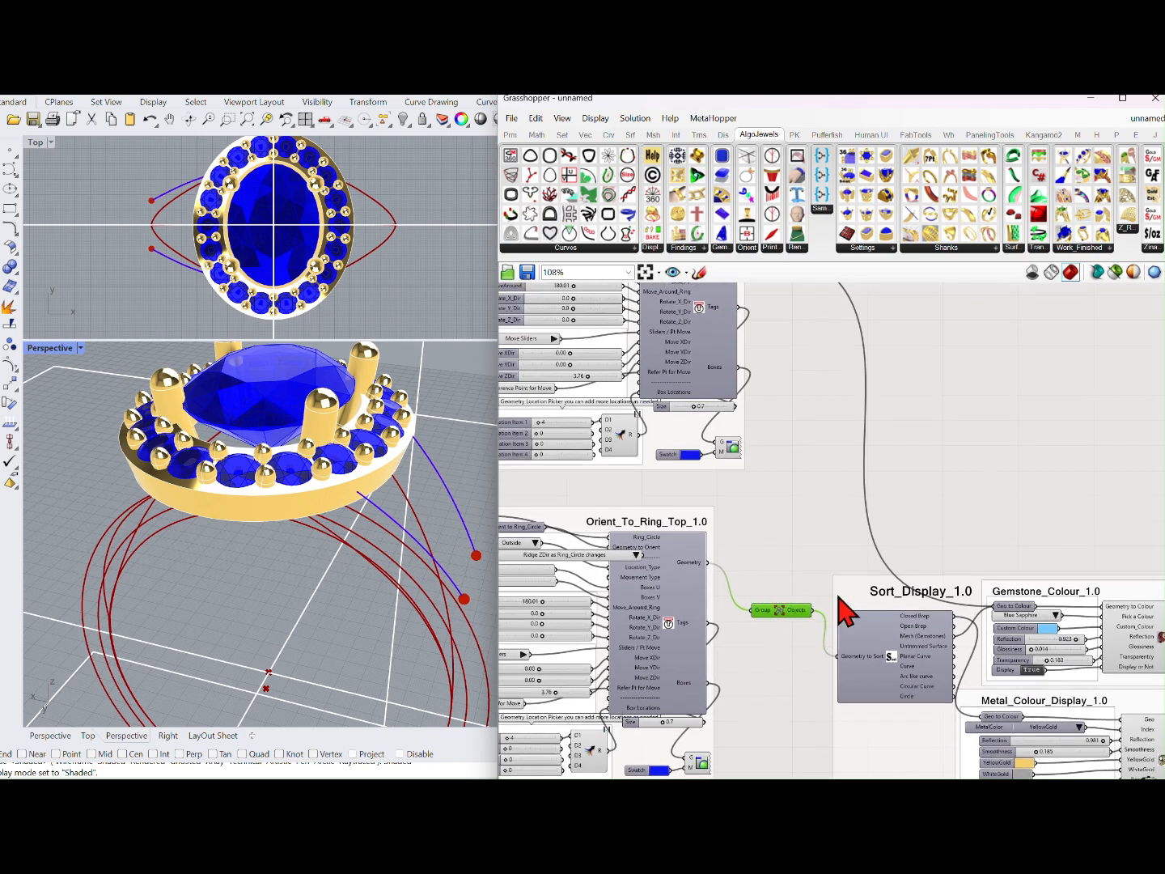
pyautogui.moveTo(958, 621); pyautogui.dragTo(828, 584, button='right')
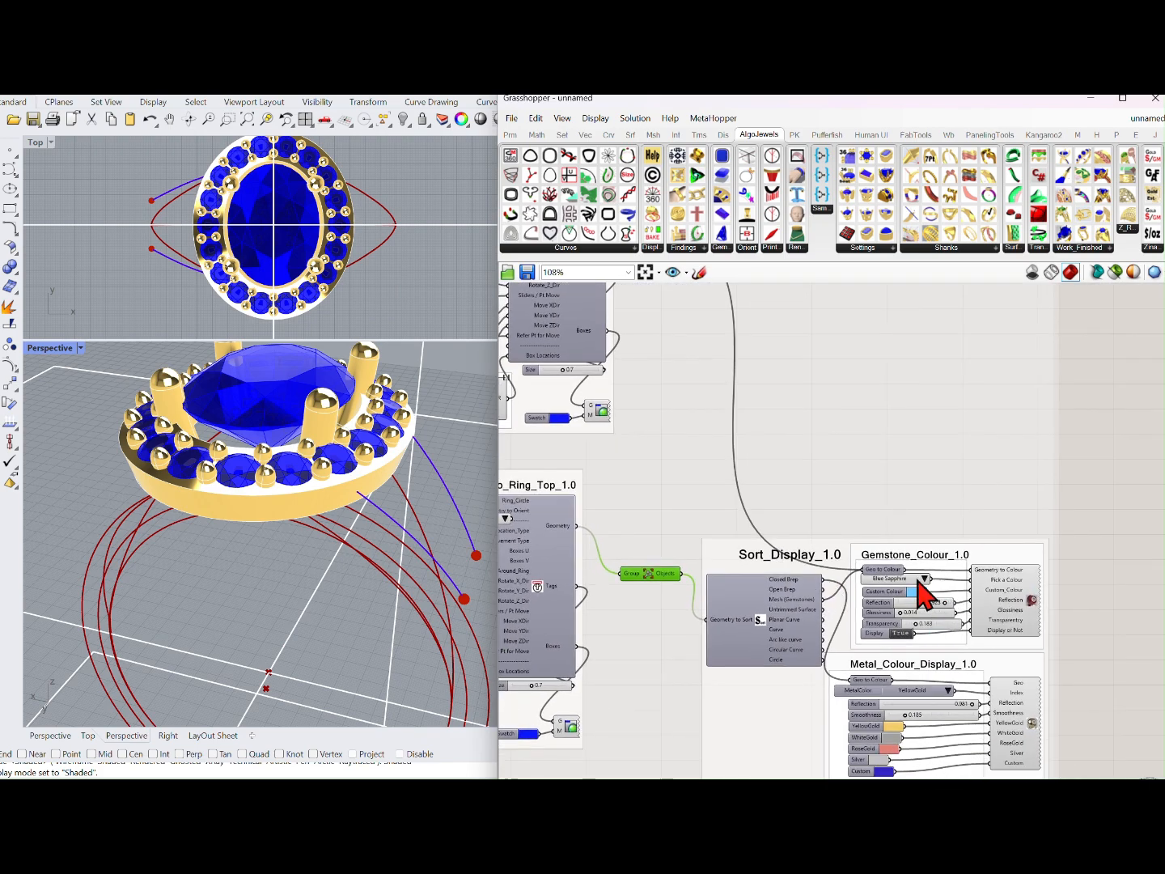
pyautogui.click(924, 579)
pyautogui.click(952, 622)
# - Change the metal colour of the halo head in the Metal_Colour_Display_1.0 group to WhiteGold
pyautogui.moveTo(671, 565); pyautogui.dragTo(778, 486, button='right')
pyautogui.click(848, 554)
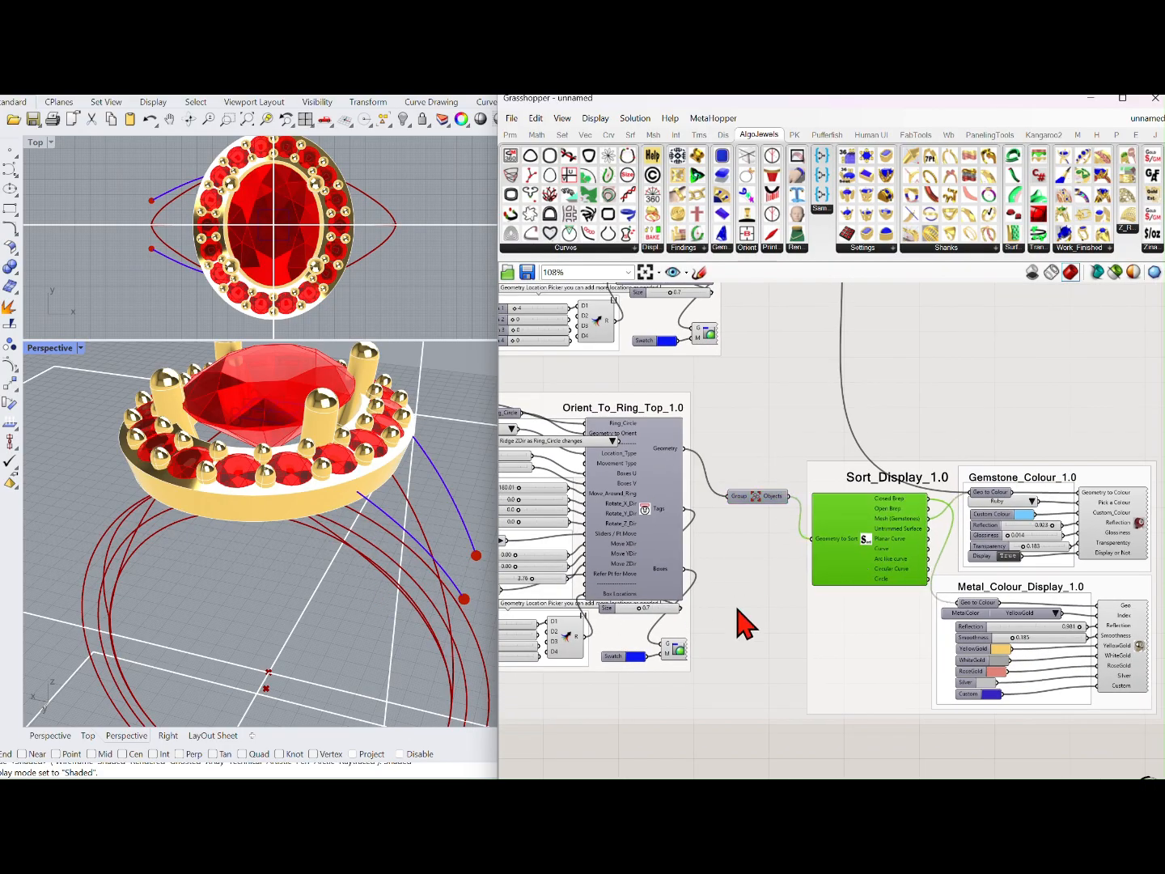
pyautogui.moveTo(946, 624); pyautogui.dragTo(862, 577, button='right')
pyautogui.moveTo(947, 570); pyautogui.dragTo(803, 553, button='right')
pyautogui.click(826, 549)
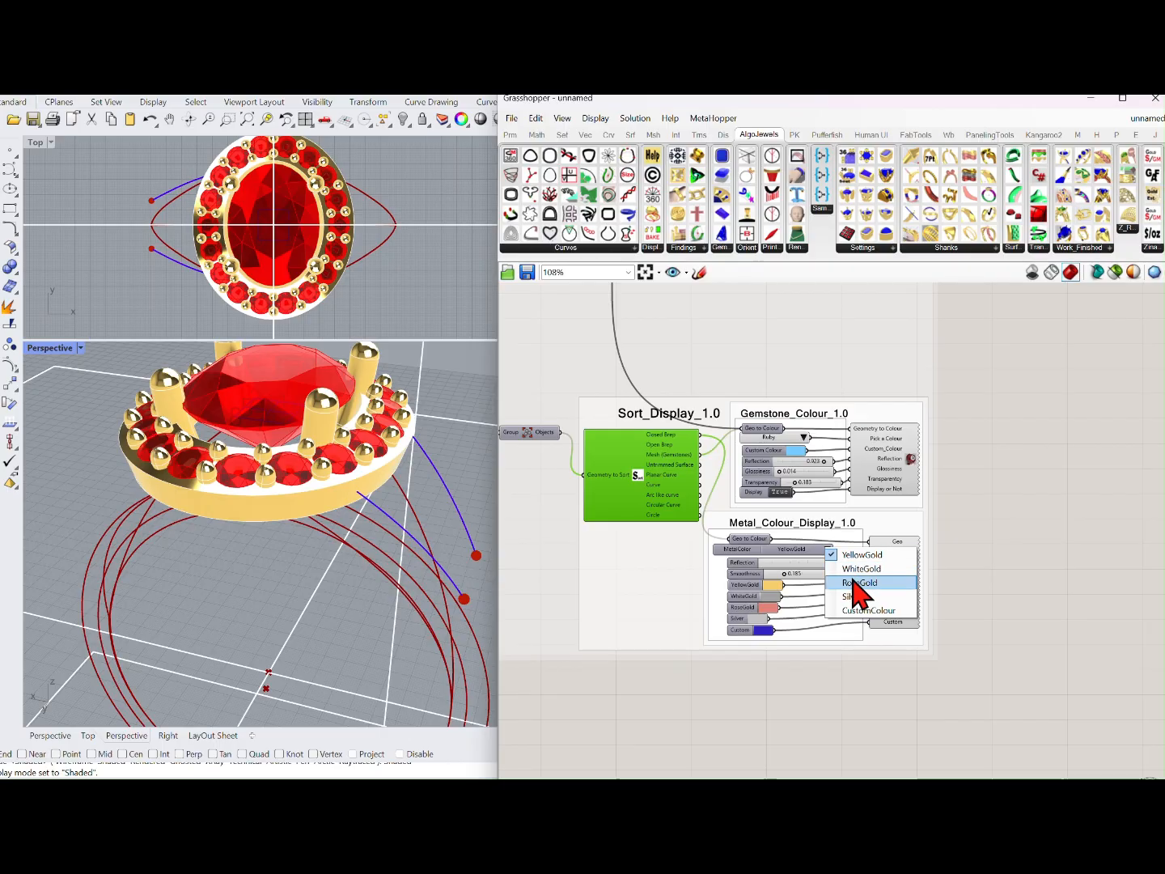
pyautogui.click(858, 569)
pyautogui.moveTo(441, 538)
pyautogui.mouseDown(button='right')
pyautogui.moveTo(203, 490)
pyautogui.moveTo(453, 548)
pyautogui.mouseUp(button='right')
# - Turn on the preview of the metal colour component at the end of the Open_Ring_Shank_1.0 group
pyautogui.scroll(-6, 600, 534)
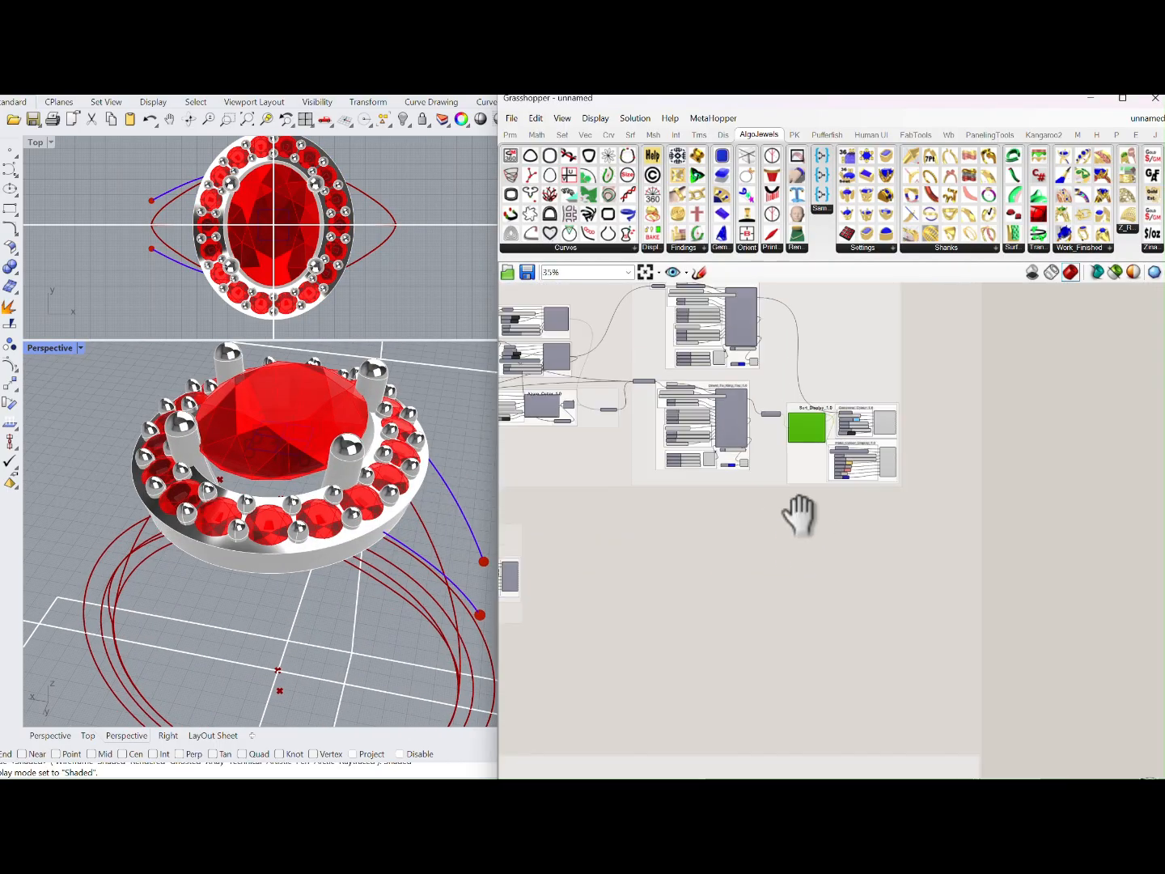
pyautogui.scroll(3, 753, 518)
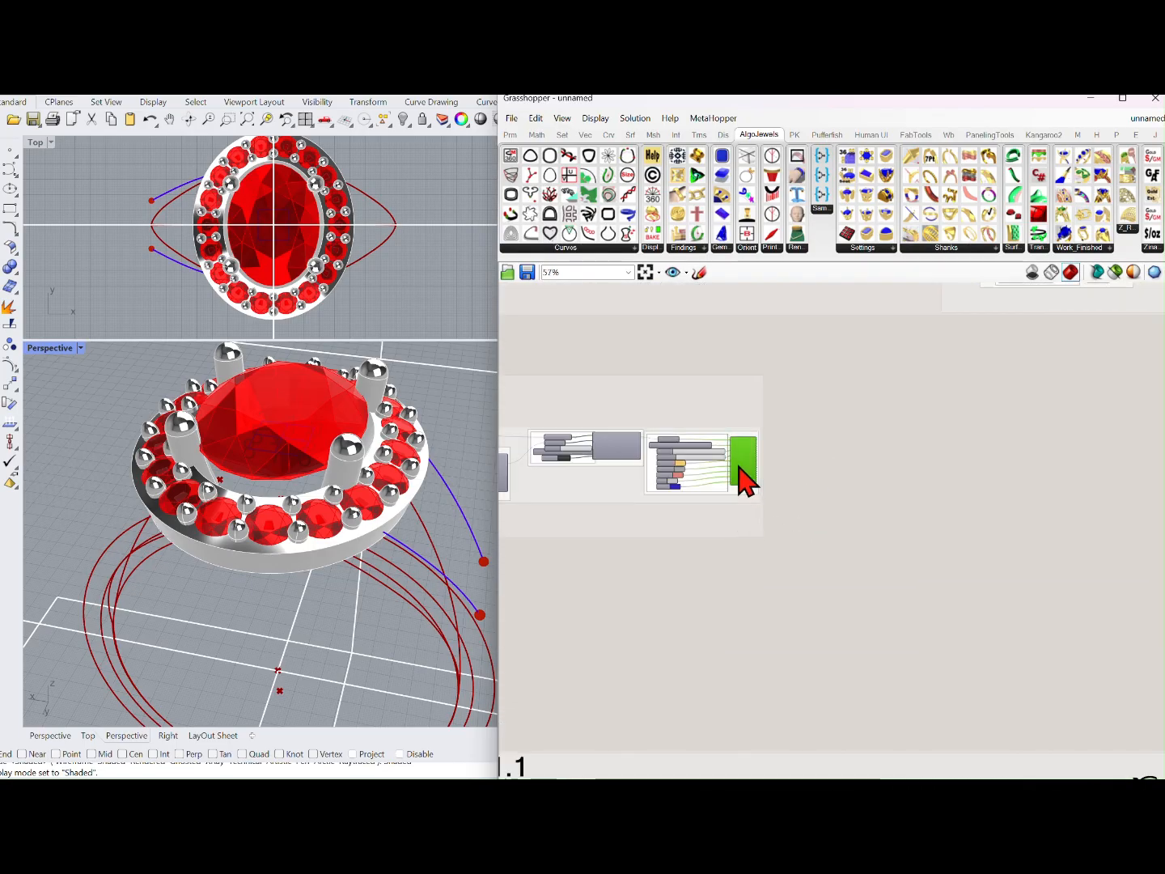
pyautogui.middleClick(739, 465)
pyautogui.click(761, 438)
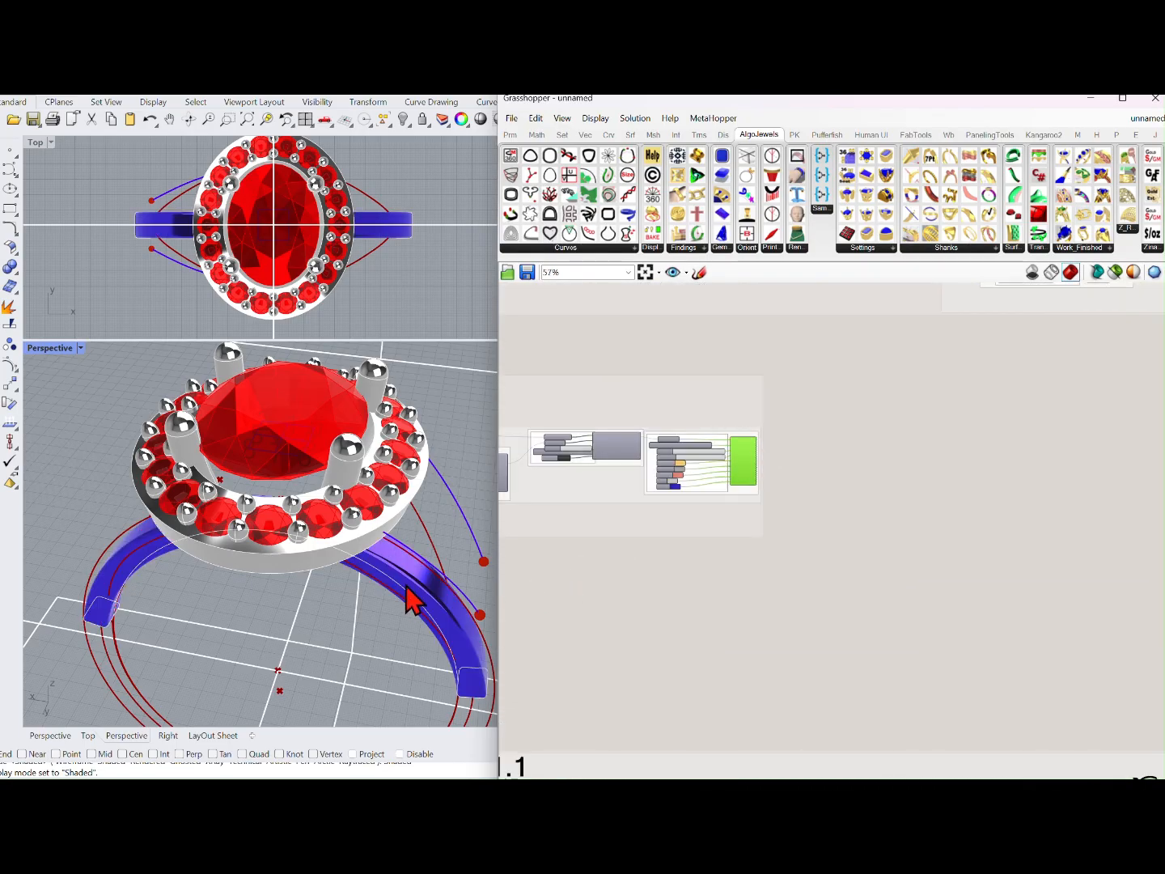
pyautogui.moveTo(411, 603); pyautogui.dragTo(386, 508, button='right')
# - Turn on the preview of the metal colour component for the mirrored pipes between Open_Ring_Shank_1.0 and ByPass_Band_1.1
pyautogui.scroll(5, 923, 498)
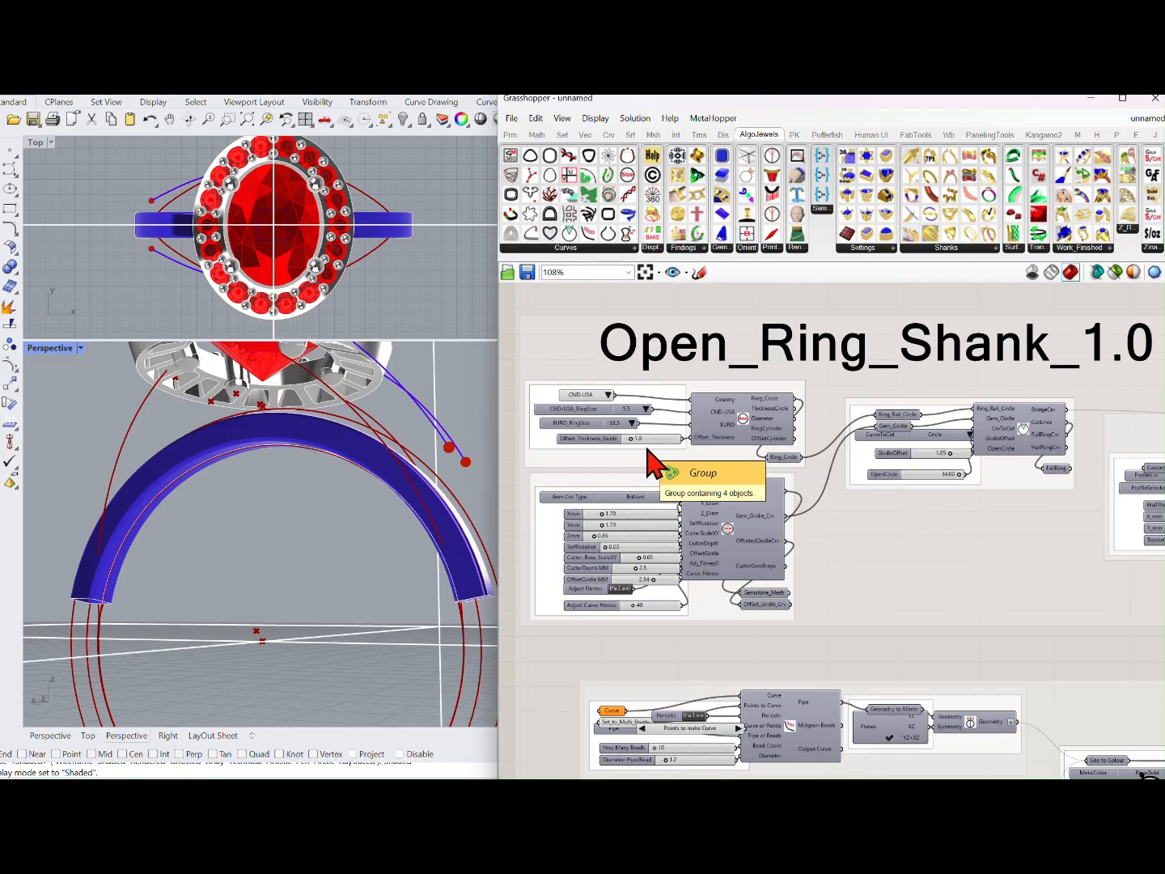
pyautogui.scroll(-4, 688, 443)
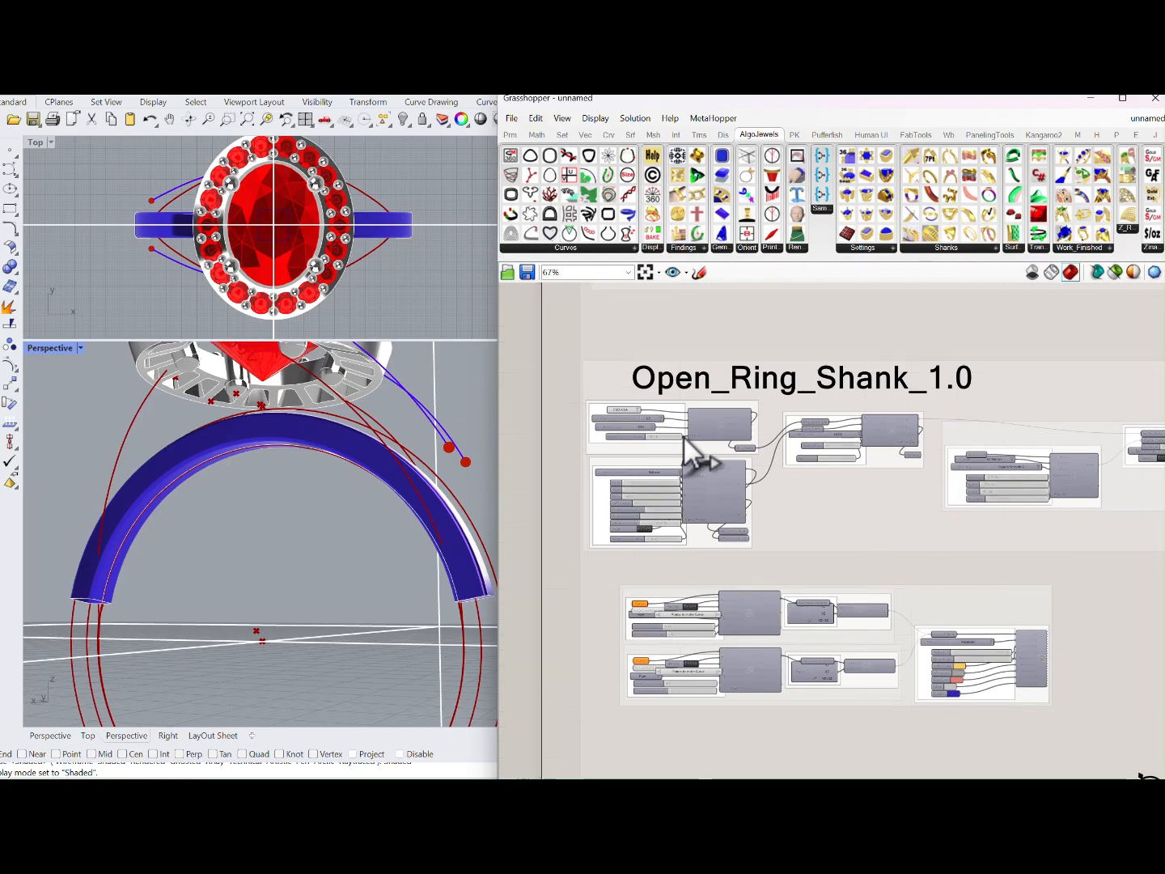
pyautogui.scroll(4, 897, 542)
pyautogui.click(764, 535)
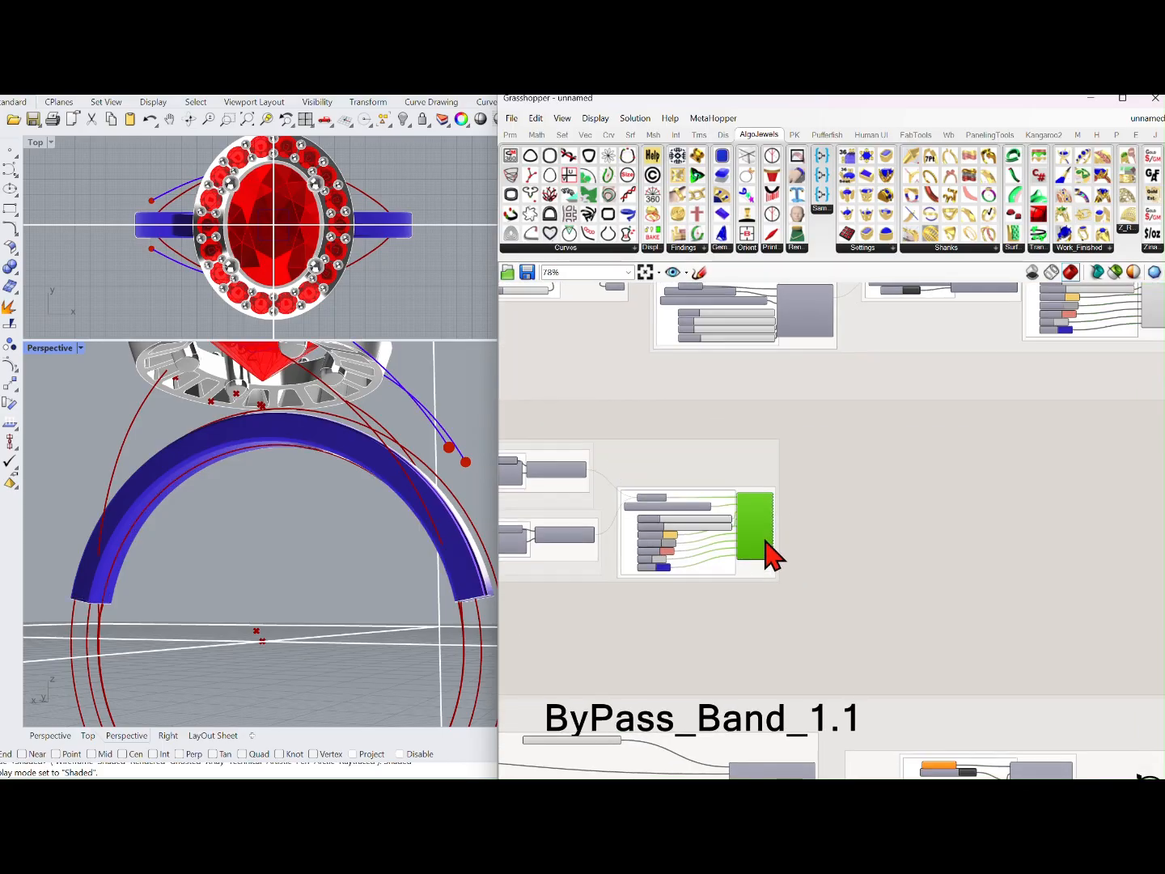
pyautogui.middleClick(763, 537)
pyautogui.click(791, 514)
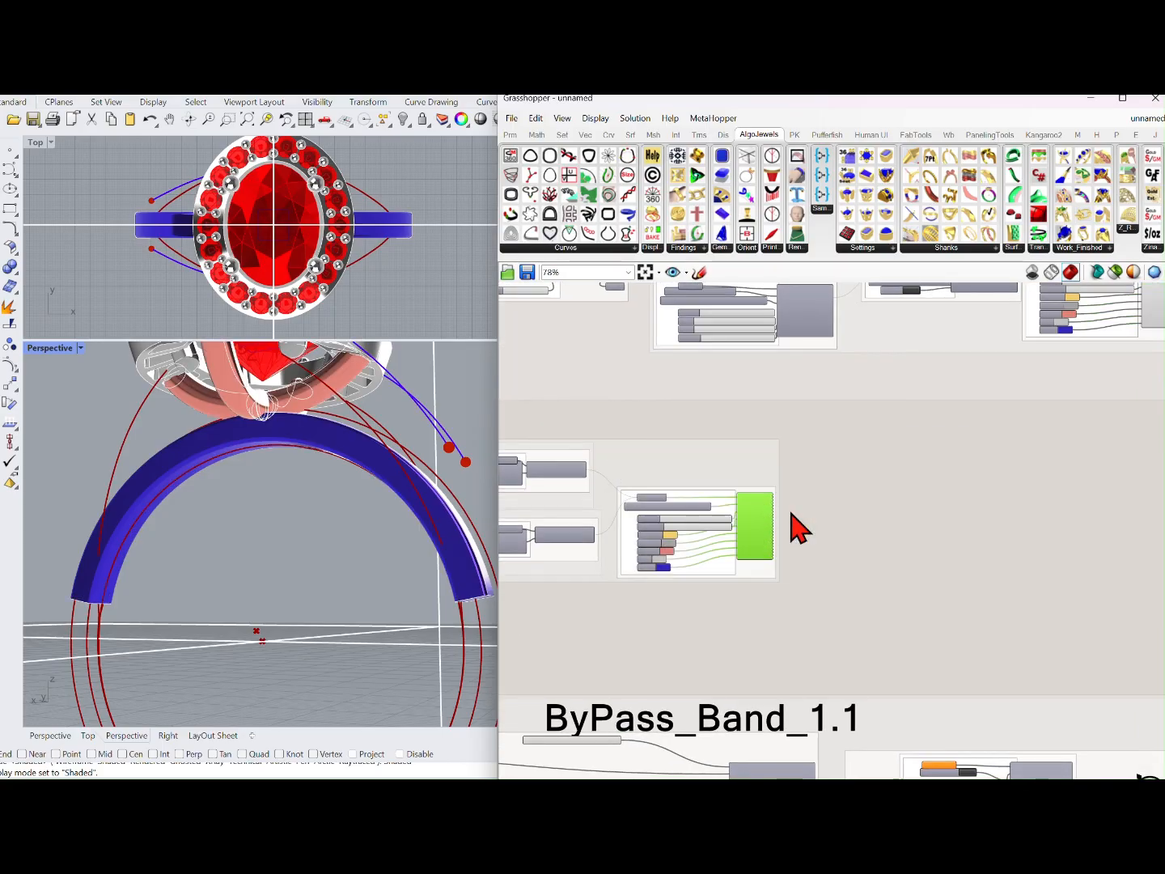
pyautogui.moveTo(321, 403); pyautogui.dragTo(337, 366, button='right')
# - Move the upper pipe's Set_to_Multi_Points parameter clear of its neighbours and slightly shift one of its points beneath the head
pyautogui.moveTo(533, 454); pyautogui.dragTo(831, 459, button='right')
pyautogui.scroll(3, 615, 489)
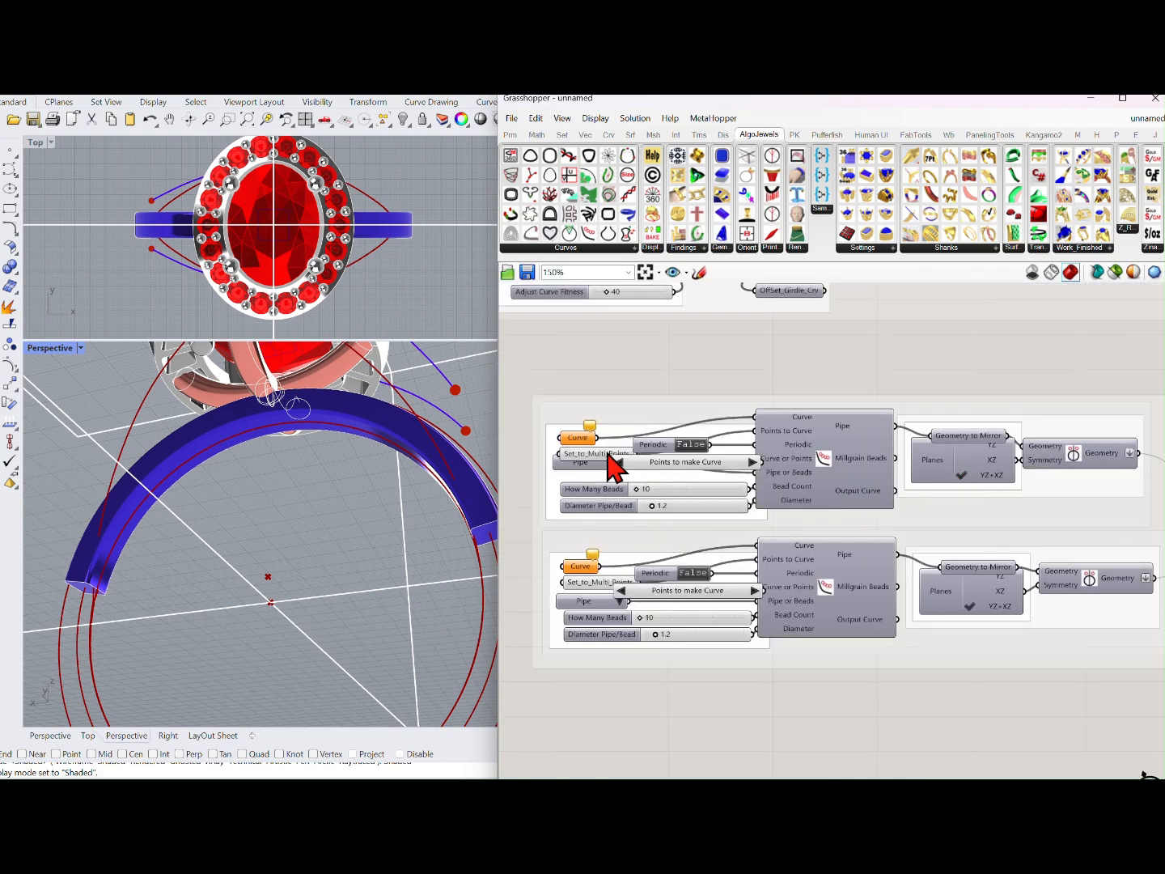
pyautogui.click(593, 456)
pyautogui.moveTo(422, 468)
pyautogui.mouseDown(button='right')
pyautogui.moveTo(372, 481)
pyautogui.moveTo(428, 474)
pyautogui.mouseUp(button='right')
pyautogui.moveTo(579, 438); pyautogui.dragTo(563, 472)
pyautogui.moveTo(330, 449); pyautogui.dragTo(379, 453, button='right')
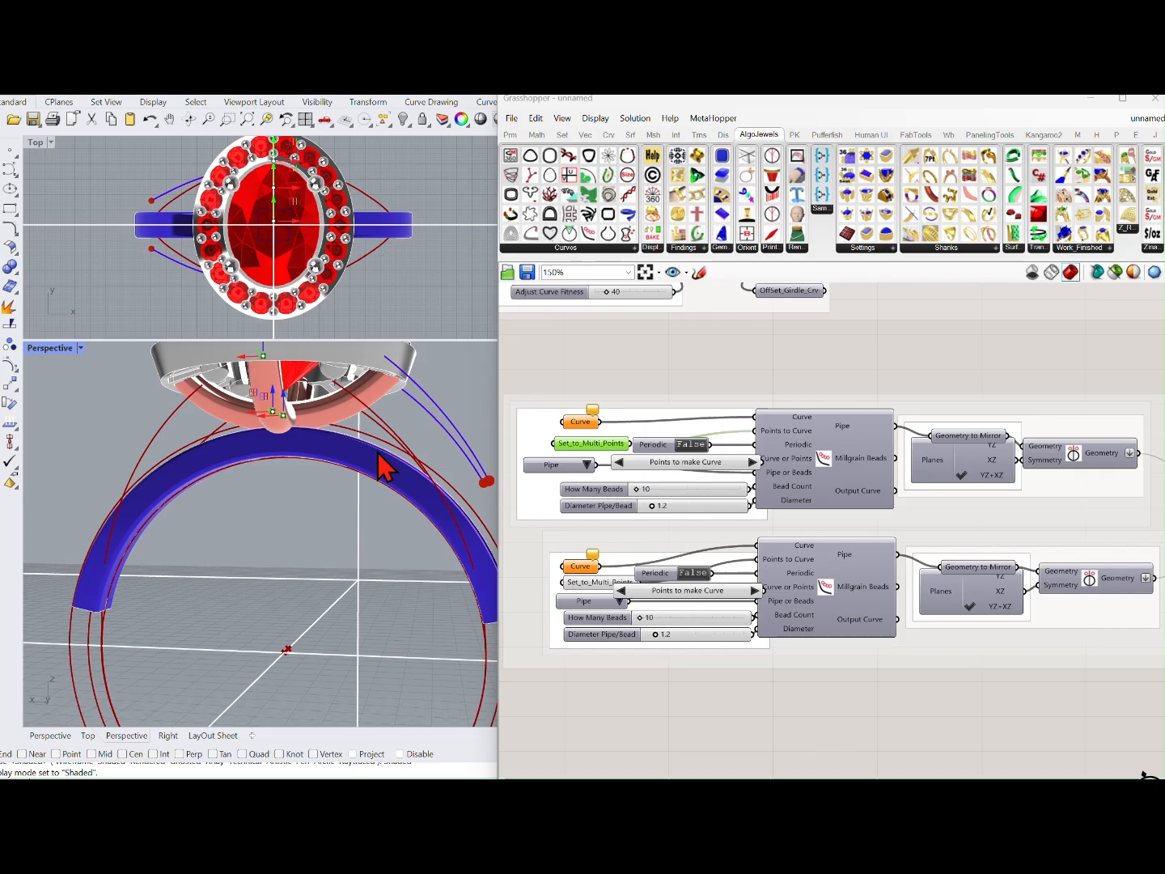
pyautogui.moveTo(252, 416)
pyautogui.mouseDown()
pyautogui.moveTo(242, 419)
pyautogui.moveTo(251, 416)
pyautogui.mouseUp()
# - Turn on the preview of the shape-adjusting point parameter that feeds the ByPass_Band_1.1 group
pyautogui.scroll(-5, 616, 533)
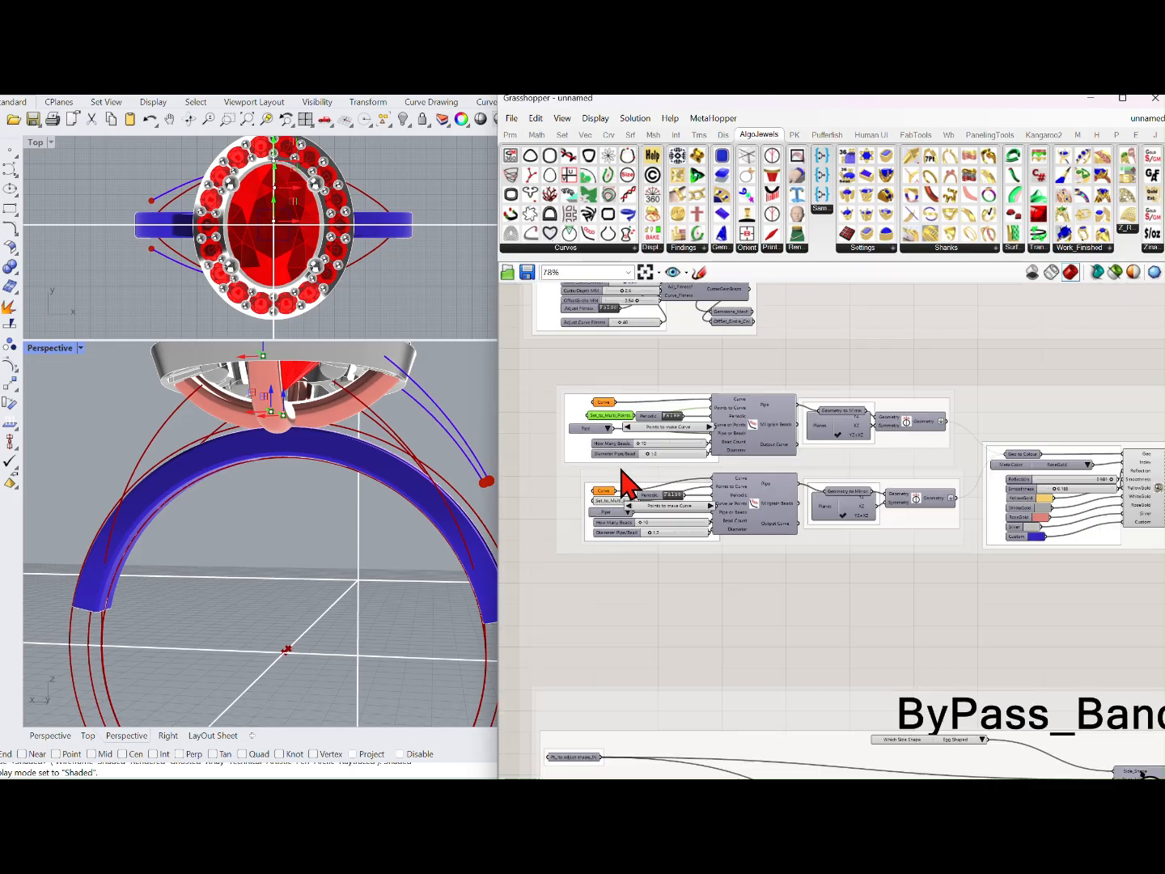
pyautogui.scroll(-2, 671, 518)
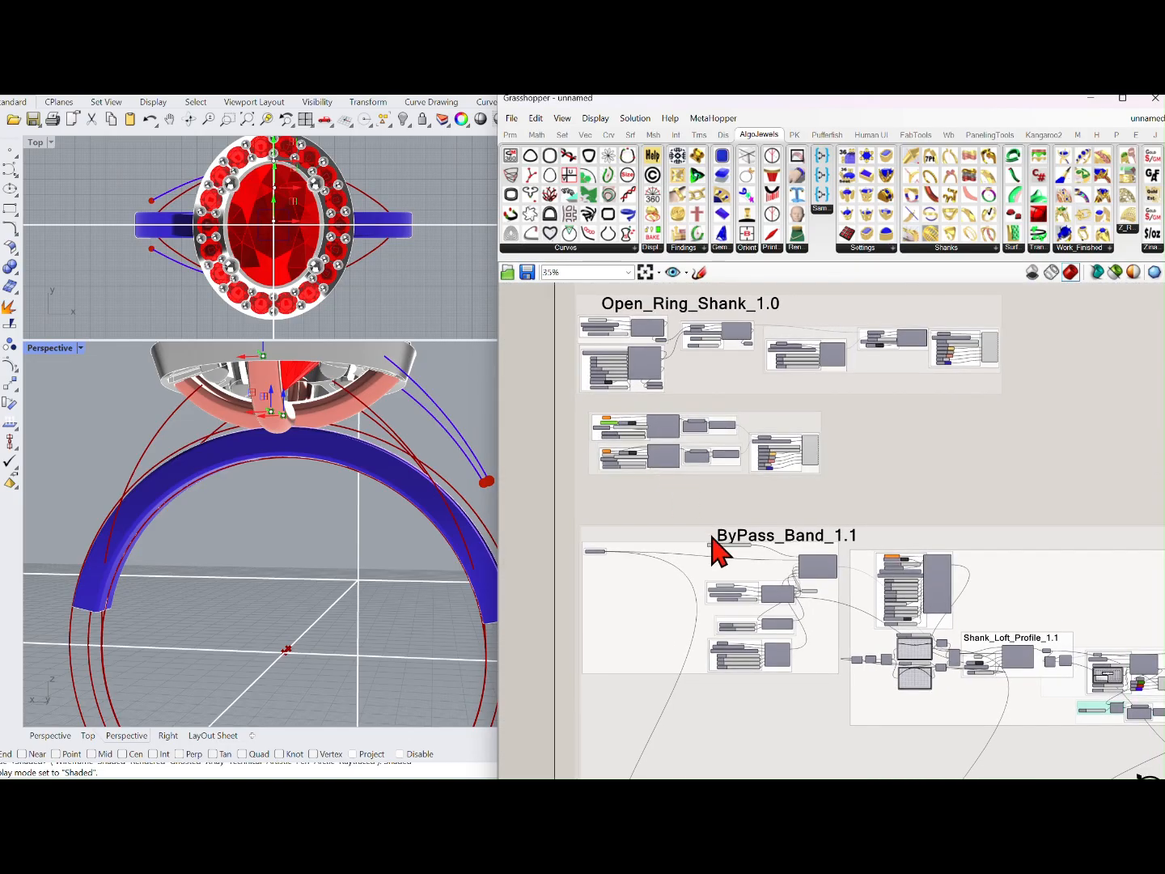
pyautogui.scroll(5, 732, 563)
pyautogui.moveTo(746, 546); pyautogui.dragTo(930, 550, button='right')
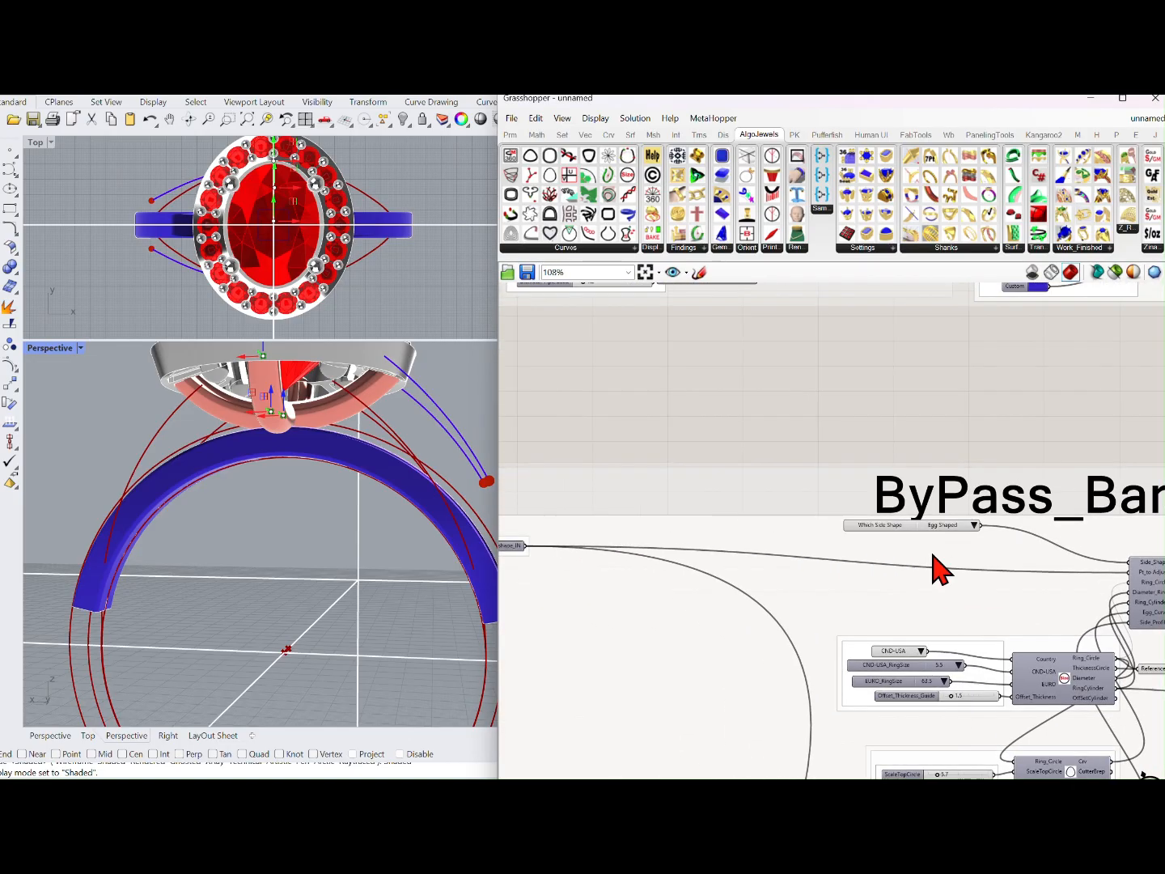
pyautogui.moveTo(717, 562); pyautogui.dragTo(826, 560, button='right')
pyautogui.moveTo(596, 558); pyautogui.dragTo(641, 608)
pyautogui.moveTo(416, 593); pyautogui.dragTo(324, 603, button='right')
pyautogui.moveTo(839, 630); pyautogui.dragTo(744, 588, button='right')
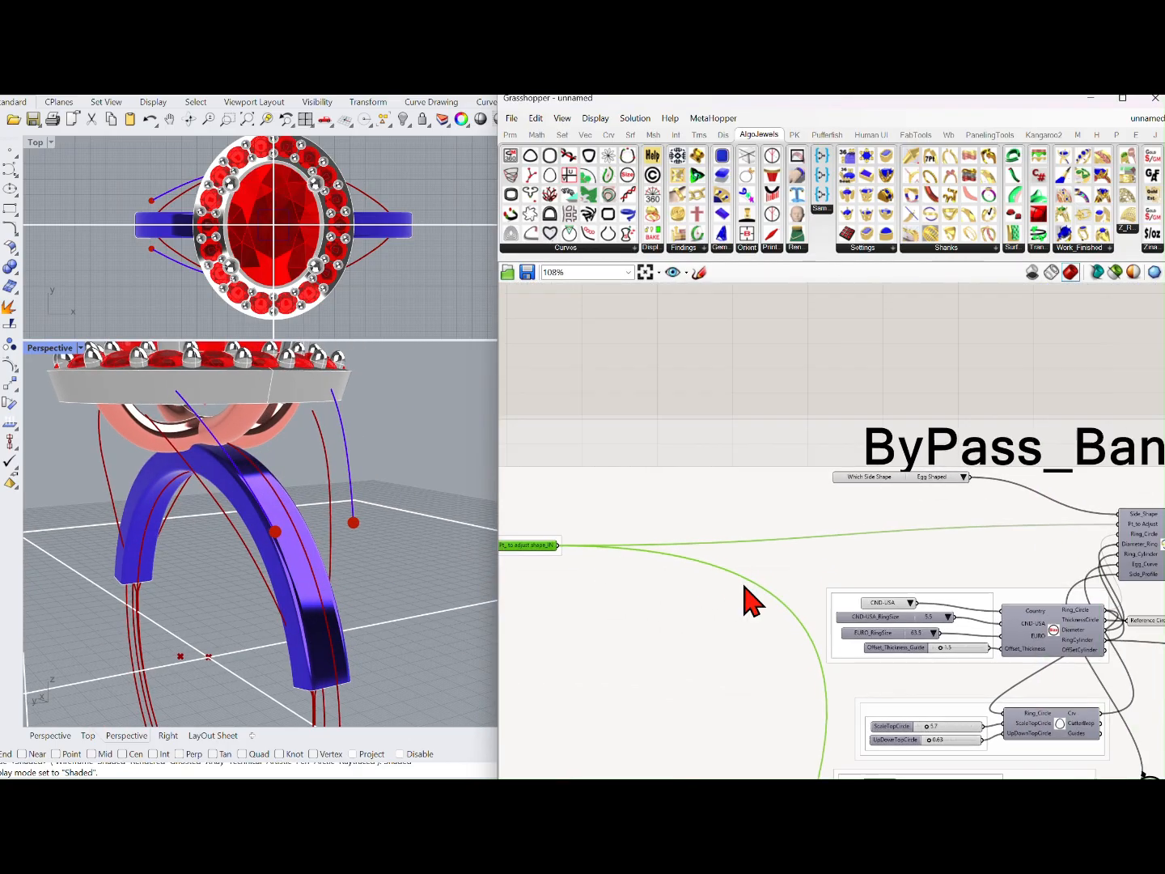
pyautogui.moveTo(652, 590); pyautogui.dragTo(742, 561, button='right')
pyautogui.moveTo(434, 530); pyautogui.dragTo(346, 545, button='right')
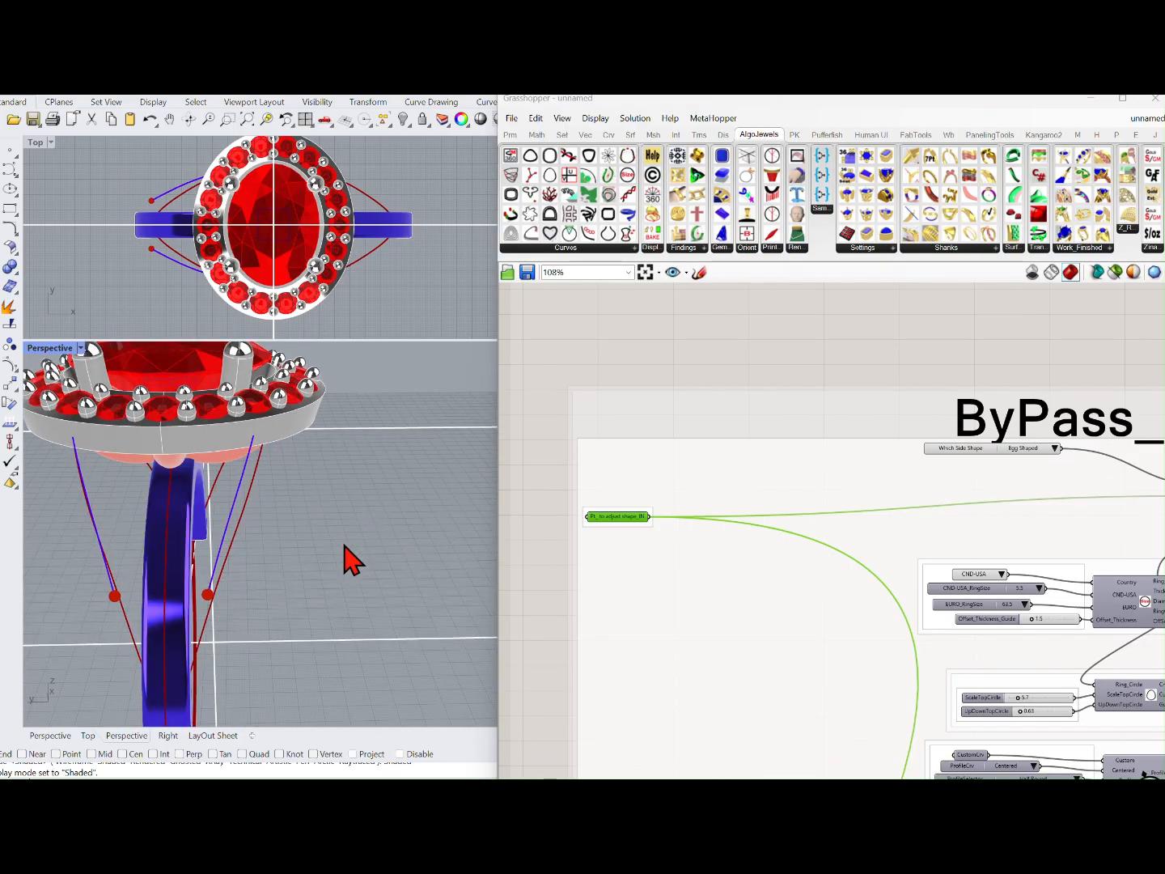
pyautogui.click(610, 520)
pyautogui.click(637, 490)
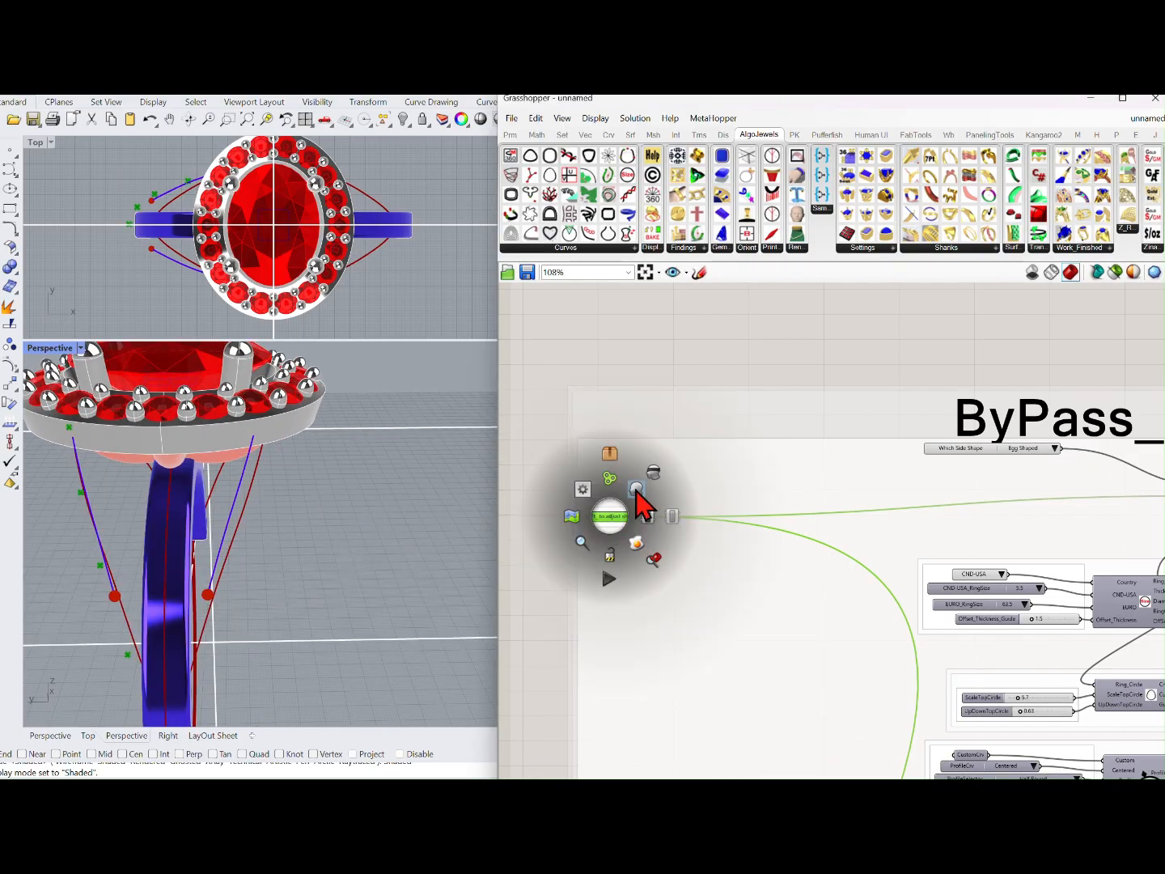
# - Select the shape-adjusting point parameter and move the bypass band's topmost point outward along the Y axis
pyautogui.moveTo(278, 501); pyautogui.dragTo(489, 489, button='right')
pyautogui.moveTo(530, 432); pyautogui.dragTo(644, 417, button='right')
pyautogui.click(613, 437)
pyautogui.click(732, 503)
pyautogui.click(134, 442)
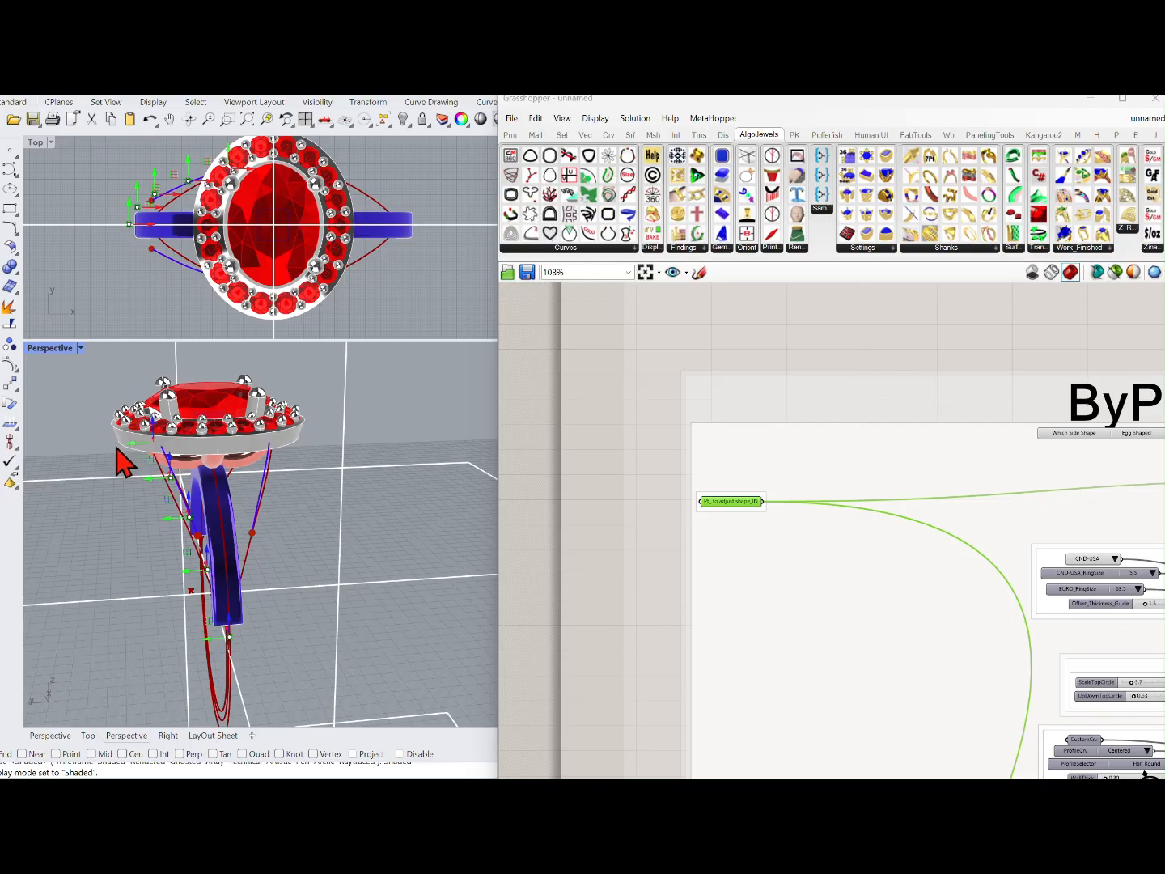
pyautogui.moveTo(132, 445); pyautogui.dragTo(107, 451)
# - Fine-tune the position of the bypass band's topmost shape point beneath the halo
pyautogui.moveTo(137, 471); pyautogui.dragTo(192, 504, button='right')
pyautogui.scroll(7, 202, 492)
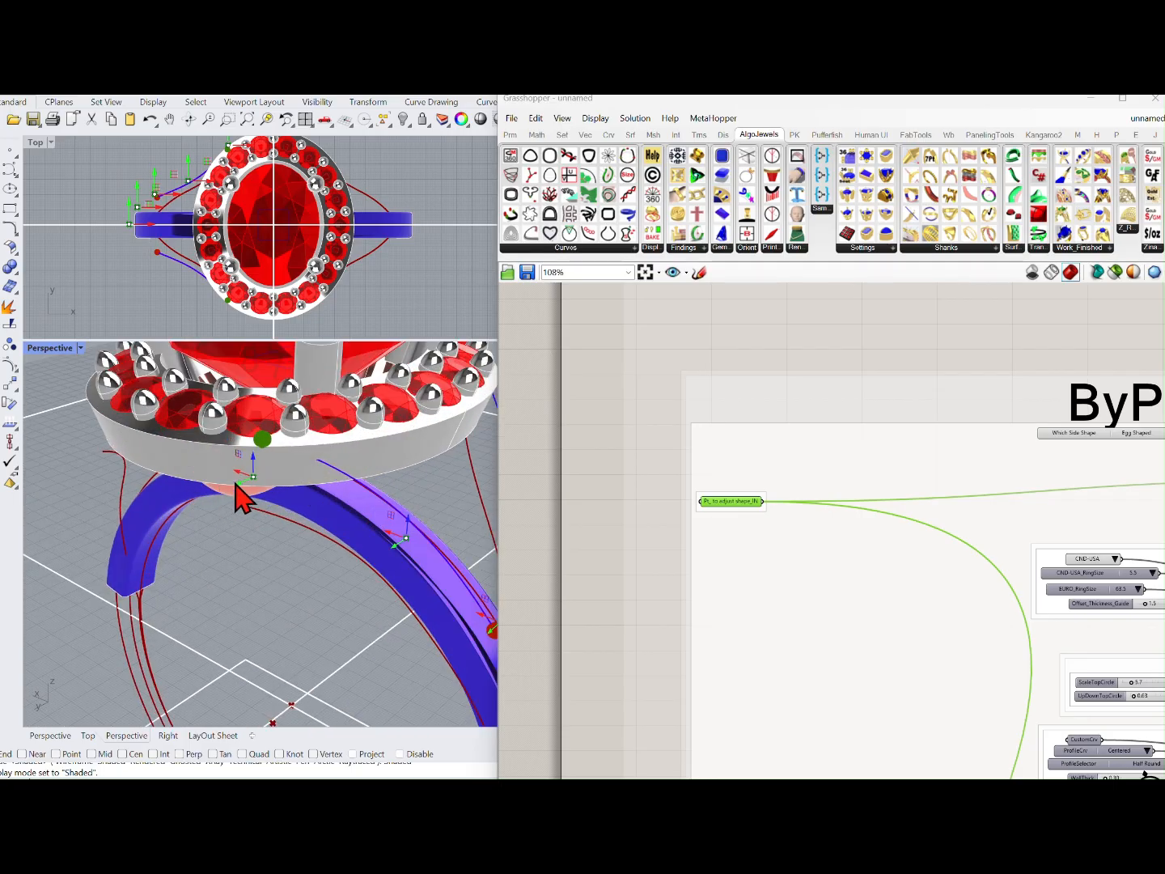
pyautogui.moveTo(245, 485); pyautogui.dragTo(240, 491)
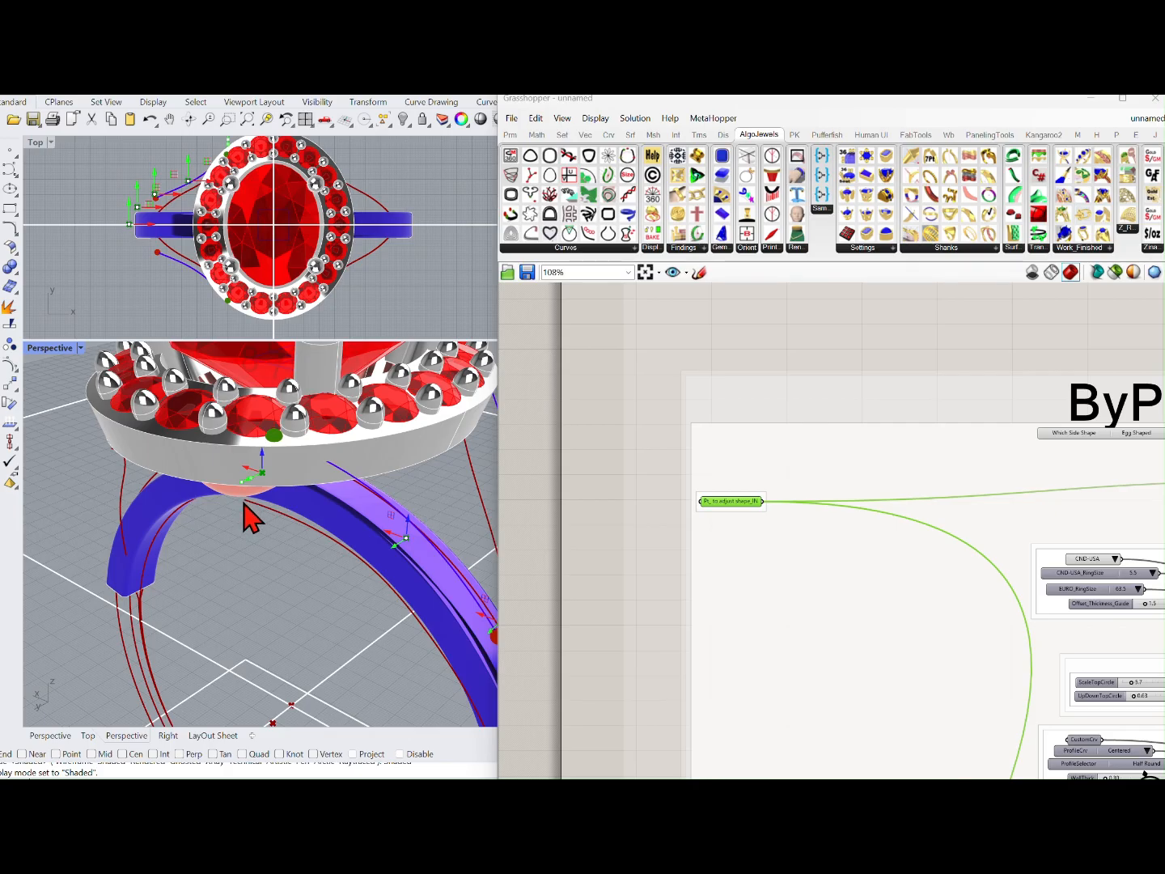
pyautogui.moveTo(292, 503)
pyautogui.mouseDown(button='right')
pyautogui.moveTo(208, 496)
pyautogui.moveTo(303, 498)
pyautogui.mouseUp(button='right')
# - Examine the Diamond Curve, Cutter and round-brilliant stone and claw settings of the ByPass_Band_1.1 definition
pyautogui.scroll(-6, 208, 495)
pyautogui.scroll(-3, 702, 525)
pyautogui.moveTo(977, 545)
pyautogui.mouseDown(button='right')
pyautogui.moveTo(732, 523)
pyautogui.moveTo(830, 524)
pyautogui.mouseUp(button='right')
pyautogui.scroll(2, 771, 540)
pyautogui.scroll(1, 771, 539)
pyautogui.moveTo(905, 544); pyautogui.dragTo(727, 506, button='right')
pyautogui.moveTo(946, 612); pyautogui.dragTo(728, 519, button='right')
pyautogui.moveTo(1029, 580); pyautogui.dragTo(907, 544, button='right')
pyautogui.moveTo(1148, 616); pyautogui.dragTo(732, 516, button='right')
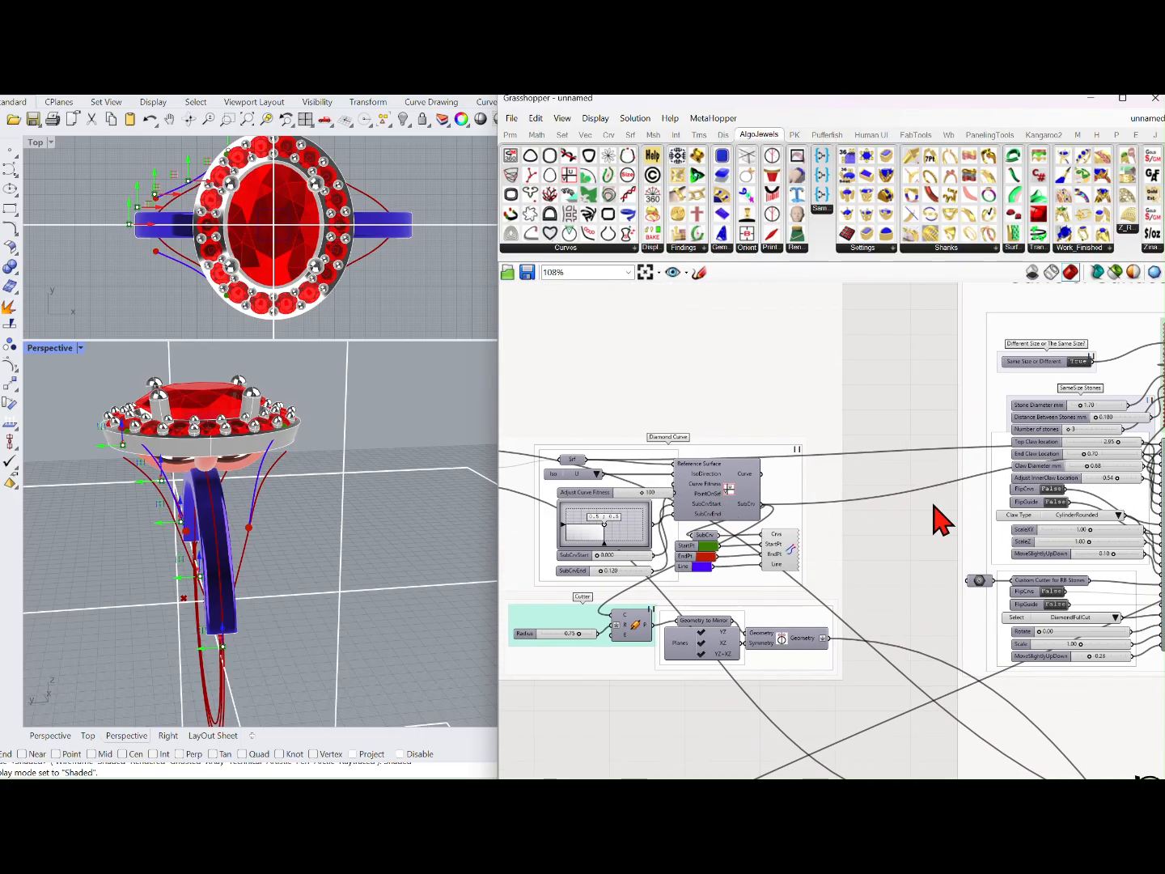
pyautogui.moveTo(899, 520); pyautogui.dragTo(663, 489, button='right')
pyautogui.moveTo(845, 457); pyautogui.dragTo(715, 468, button='right')
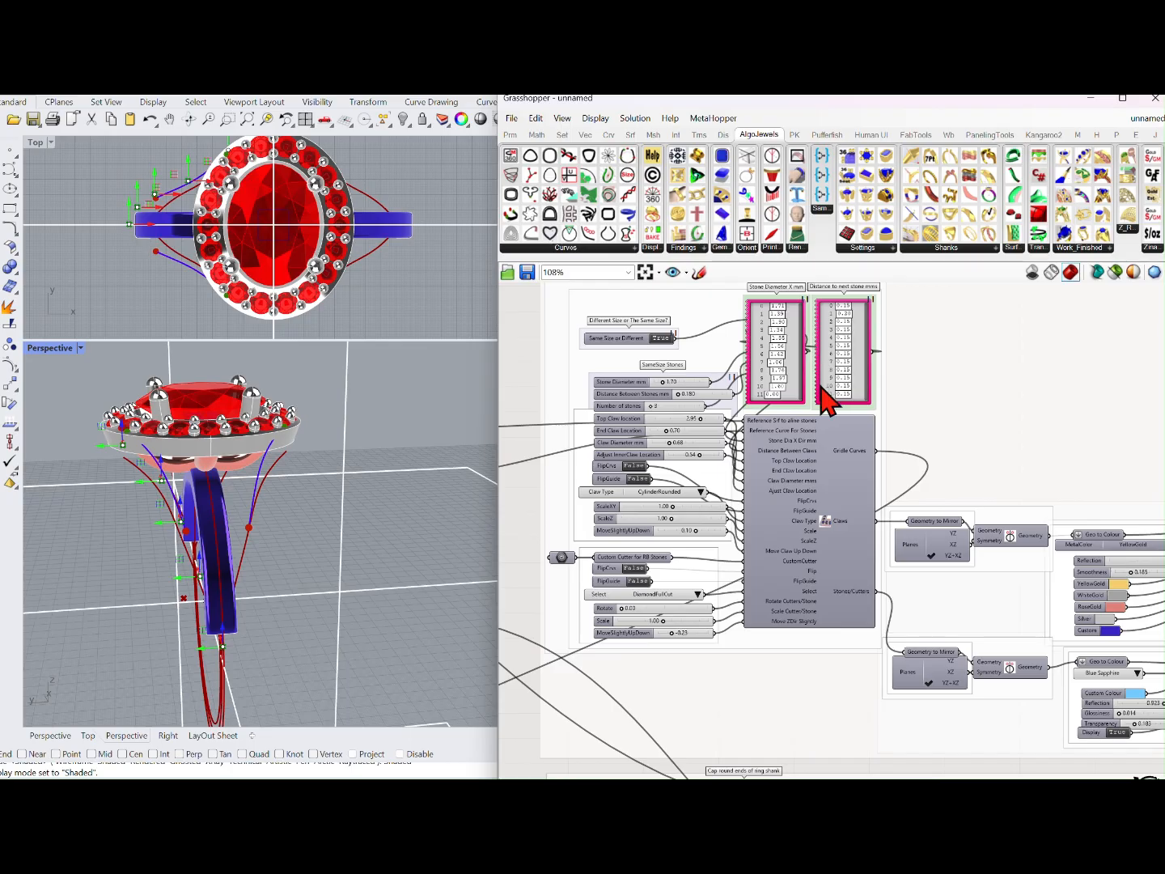
pyautogui.moveTo(825, 513); pyautogui.dragTo(753, 495, button='right')
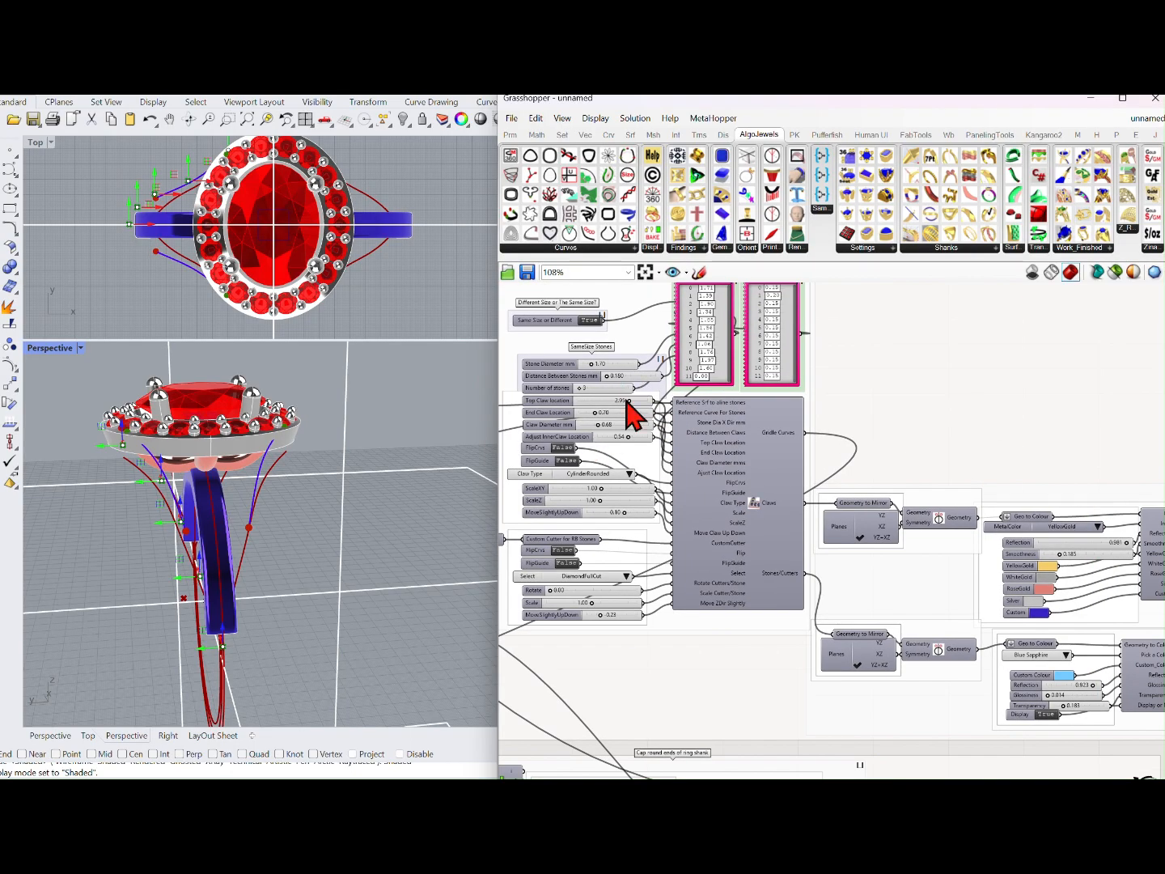
pyautogui.scroll(3, 597, 412)
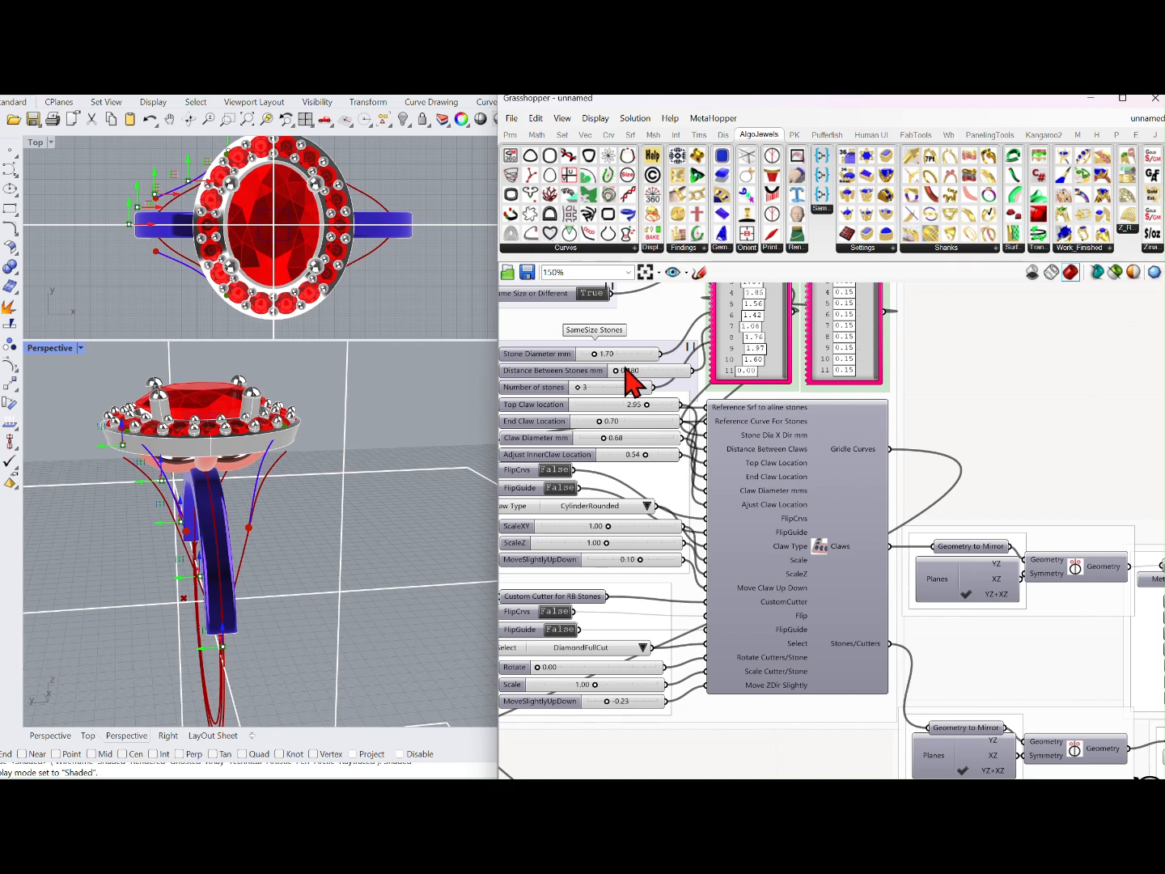
pyautogui.scroll(-3, 836, 538)
# - Turn on the previews of the metal and gemstone colour components for the bypass band's claws and side stones
pyautogui.moveTo(1111, 607); pyautogui.dragTo(681, 520, button='right')
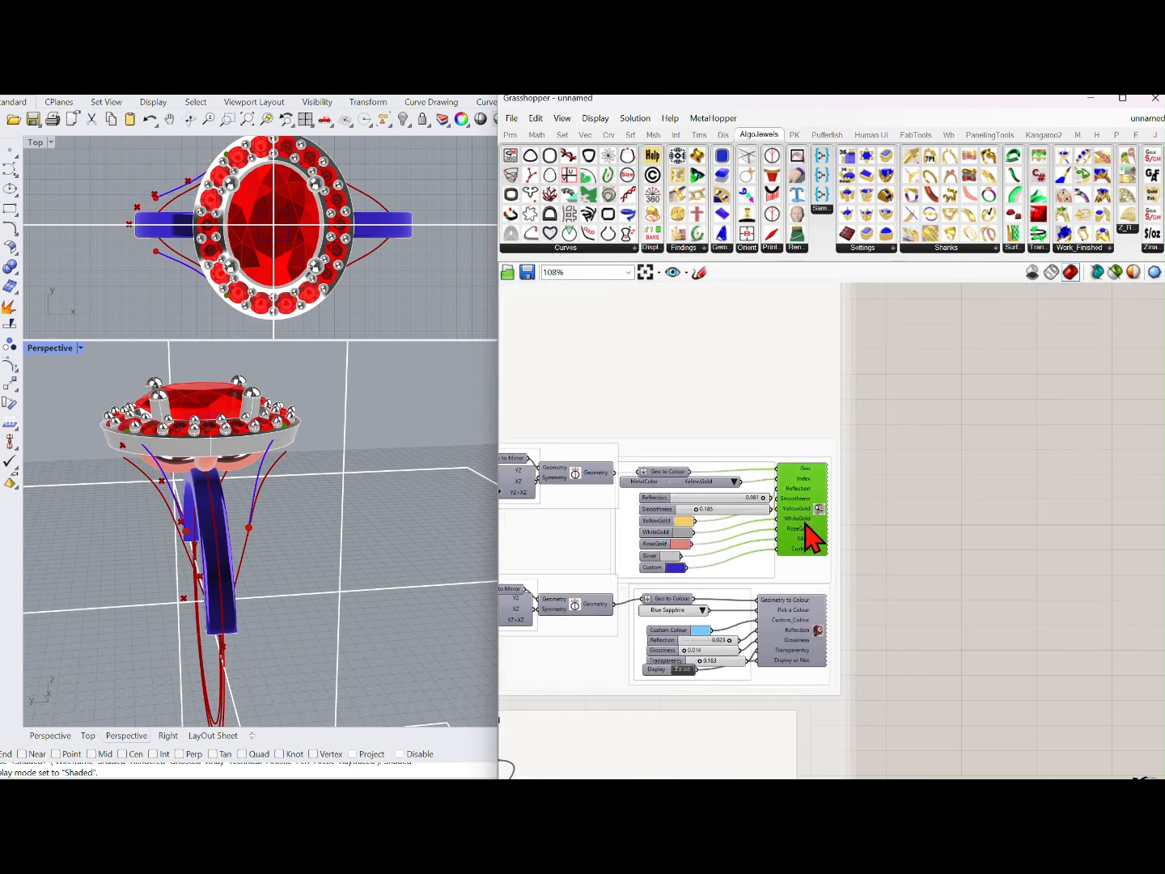
pyautogui.middleClick(812, 535)
pyautogui.click(840, 503)
pyautogui.middleClick(802, 628)
pyautogui.click(825, 608)
pyautogui.moveTo(280, 532)
pyautogui.mouseDown(button='right')
pyautogui.moveTo(281, 578)
pyautogui.moveTo(295, 545)
pyautogui.mouseUp(button='right')
# - Turn on the preview of the metal colour component for the bypass shank with capped round ends
pyautogui.moveTo(834, 495); pyautogui.dragTo(822, 458, button='right')
pyautogui.scroll(-4, 826, 651)
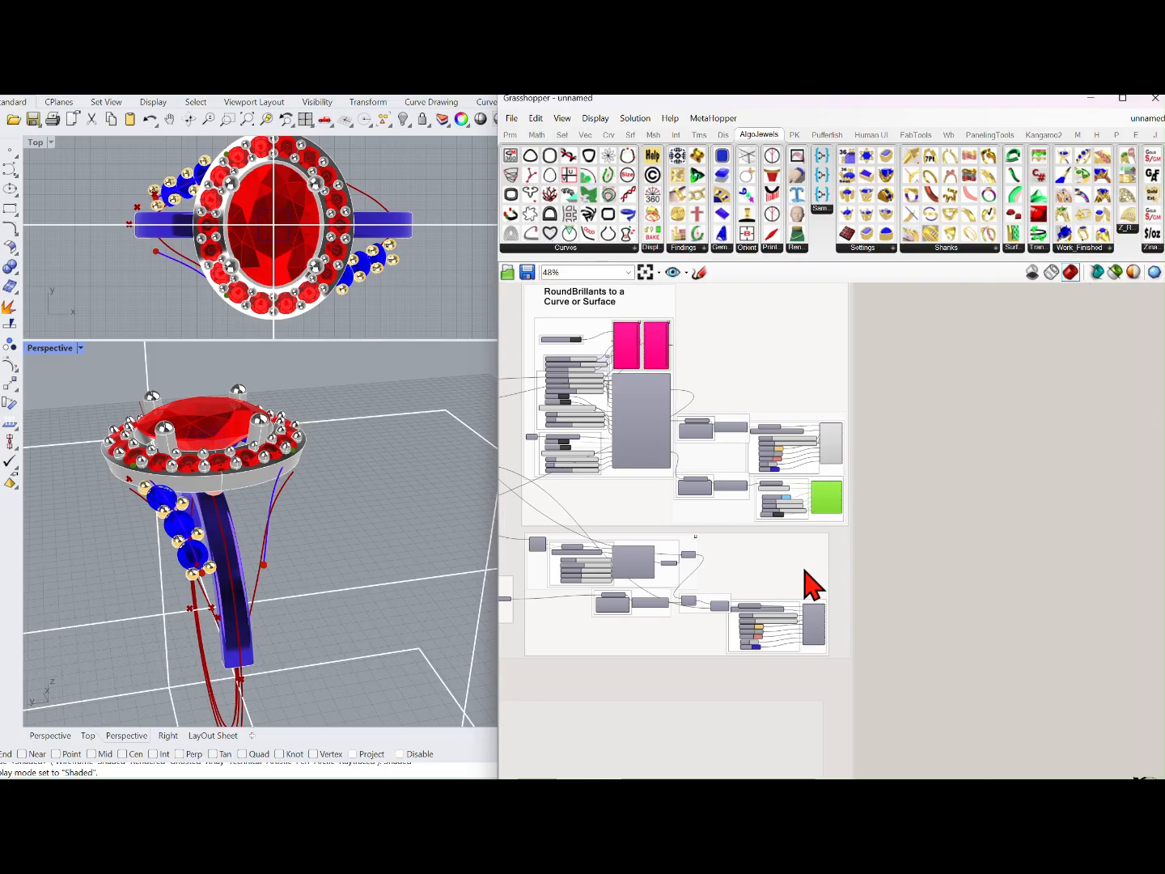
pyautogui.scroll(3, 812, 588)
pyautogui.moveTo(811, 594); pyautogui.dragTo(827, 538, button='right')
pyautogui.middleClick(827, 539)
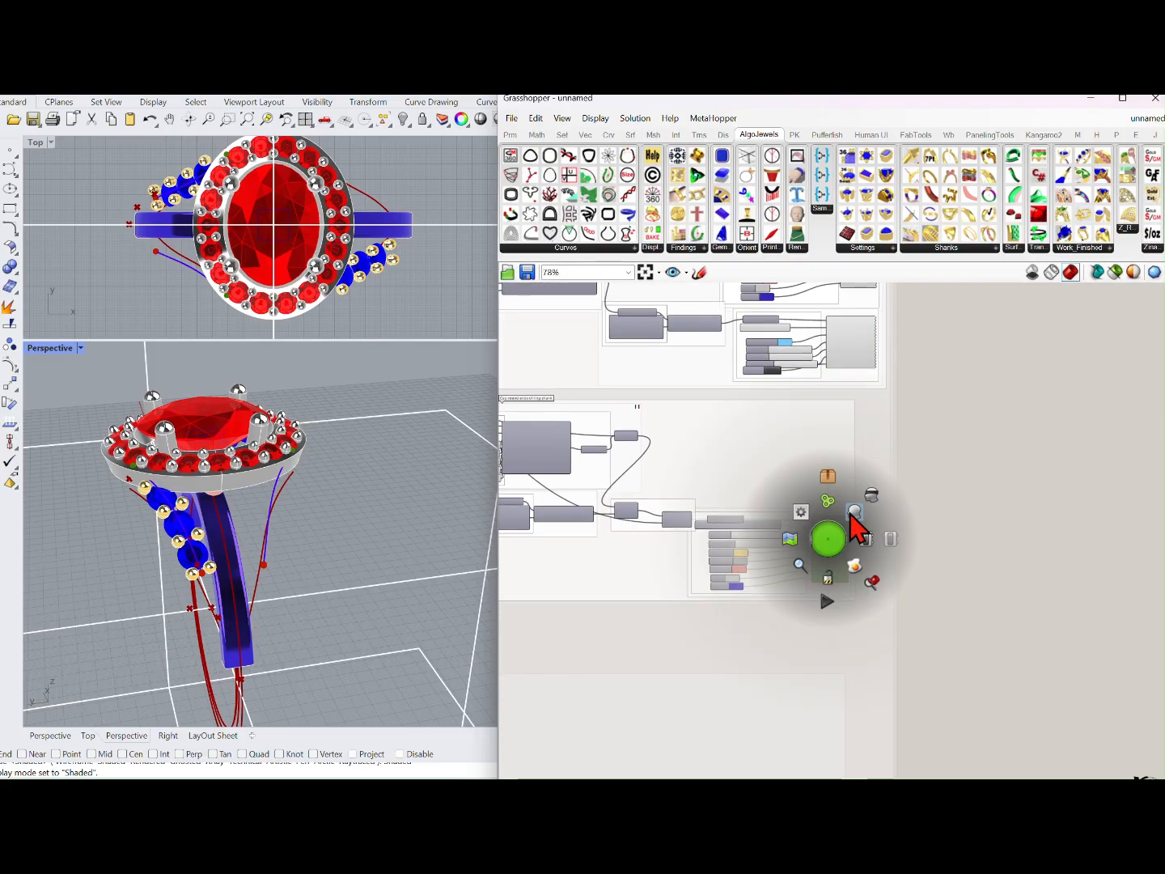
pyautogui.click(855, 529)
pyautogui.moveTo(364, 529); pyautogui.dragTo(397, 513, button='right')
pyautogui.moveTo(279, 522); pyautogui.dragTo(291, 495, button='right')
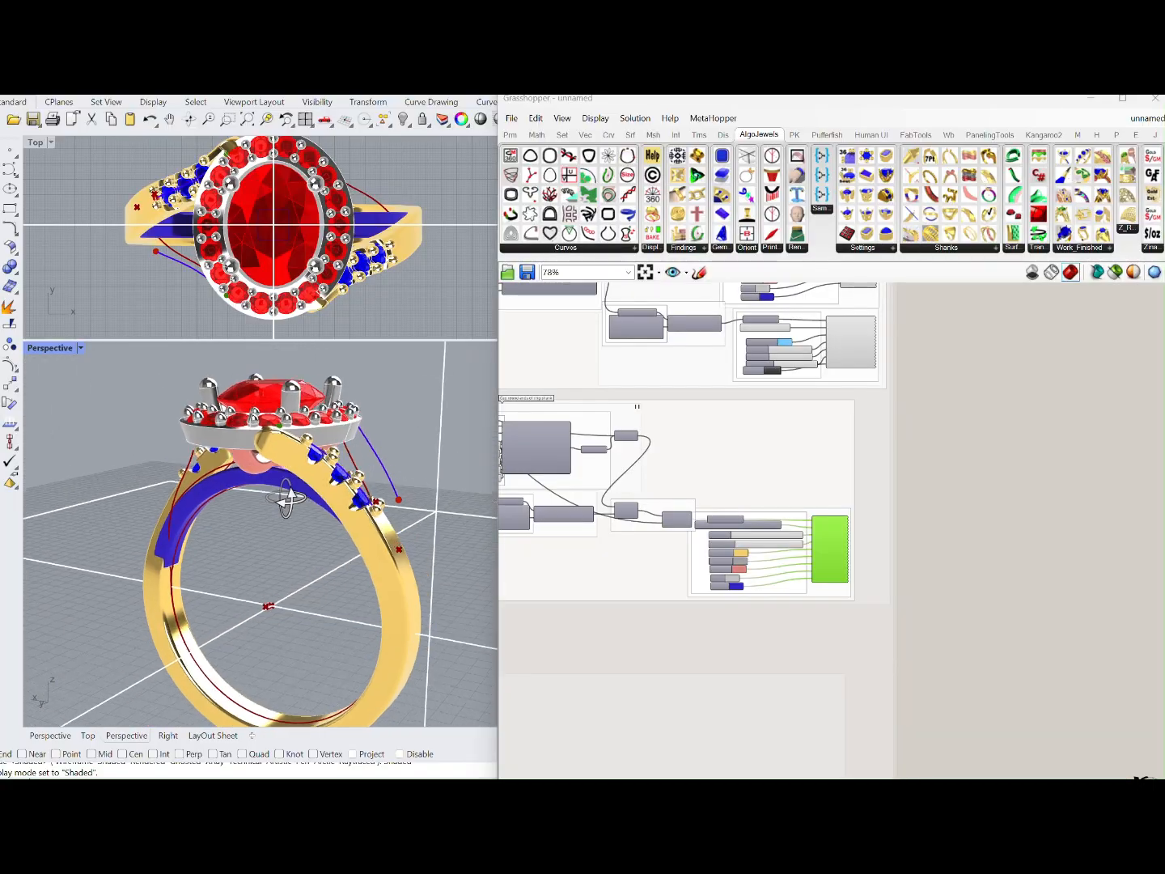
pyautogui.moveTo(623, 462); pyautogui.dragTo(754, 458, button='right')
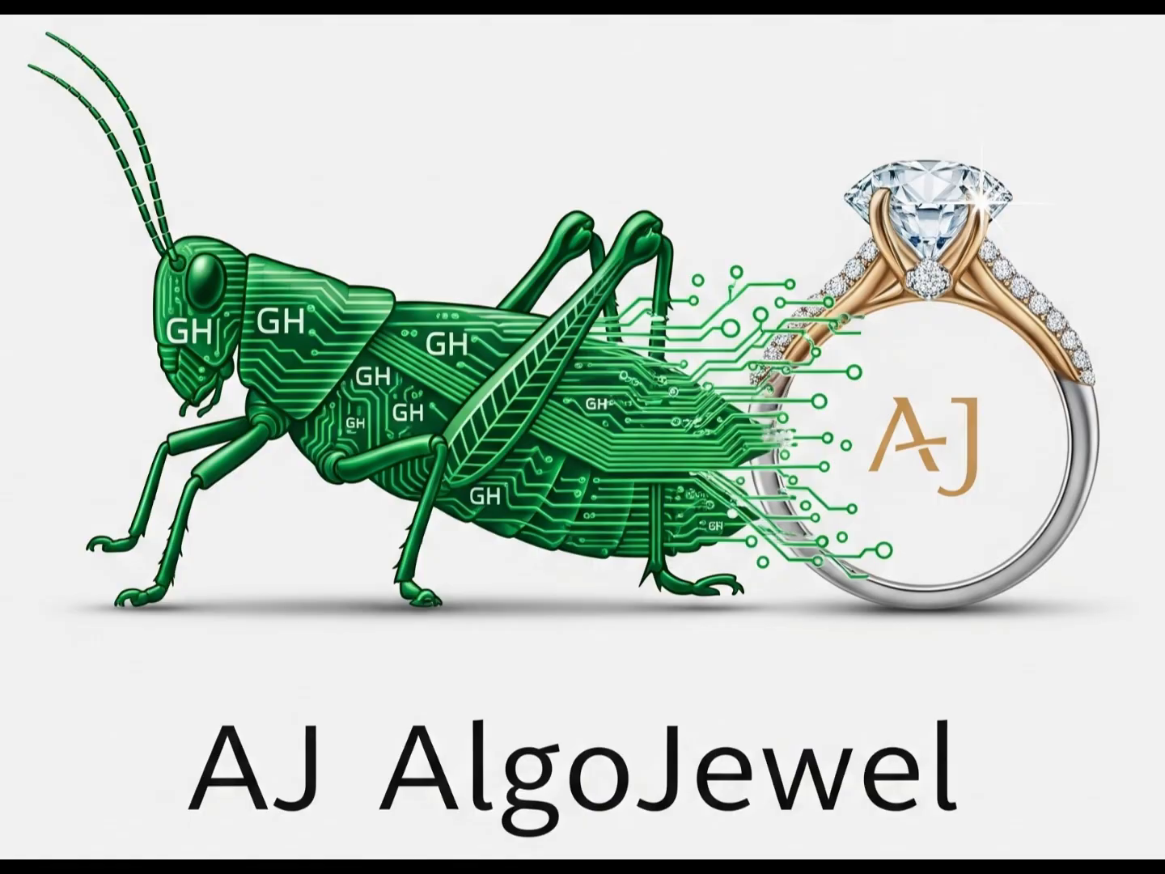